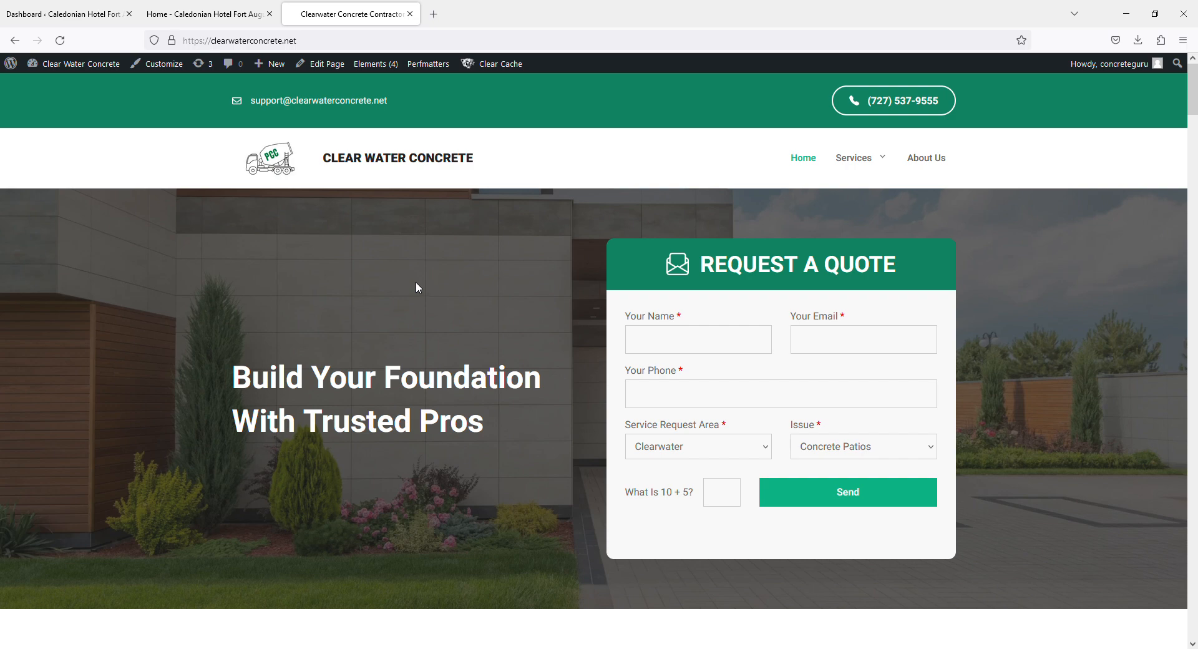
# Examine the homepage for places where "Clearwater" appears, including the Clearwater Concrete Contractors heading, the body text and the quote form
pyautogui.scroll(-9, 417, 278)
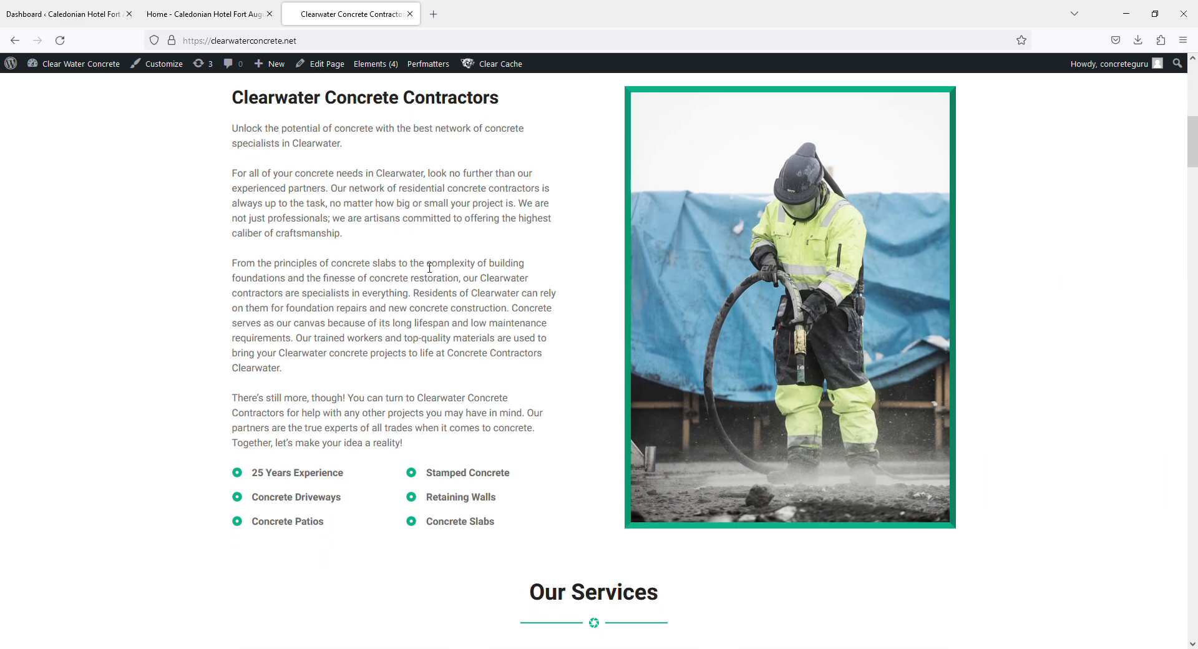
pyautogui.scroll(8, 430, 267)
pyautogui.scroll(-4, 329, 316)
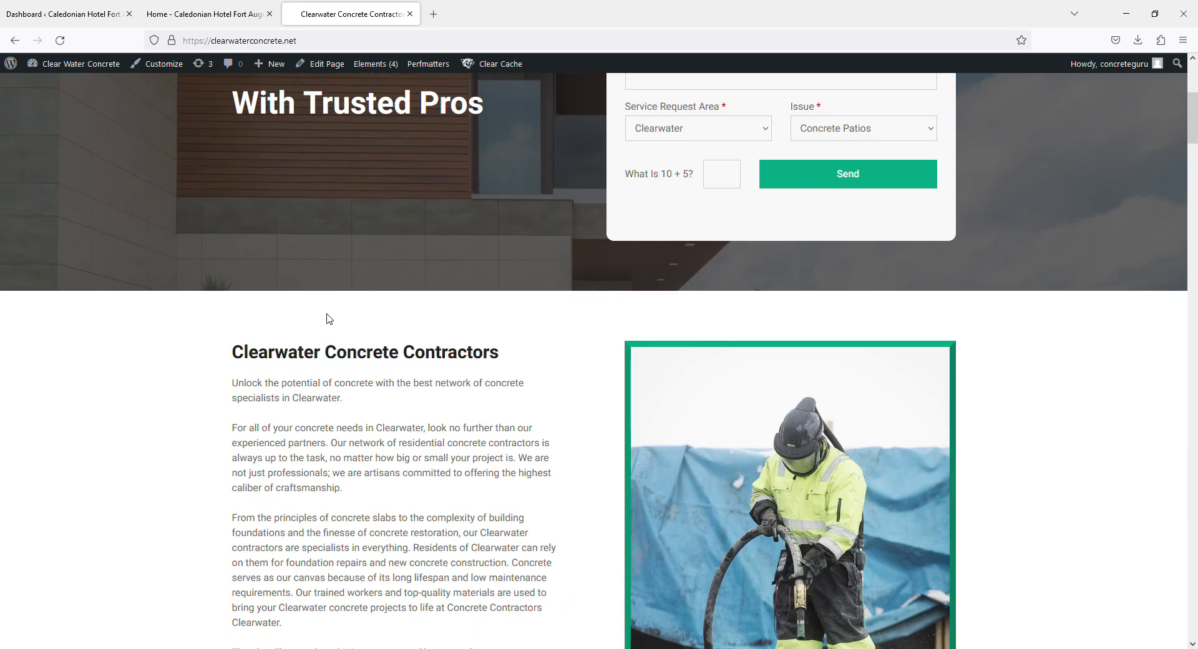
pyautogui.scroll(-4, 302, 315)
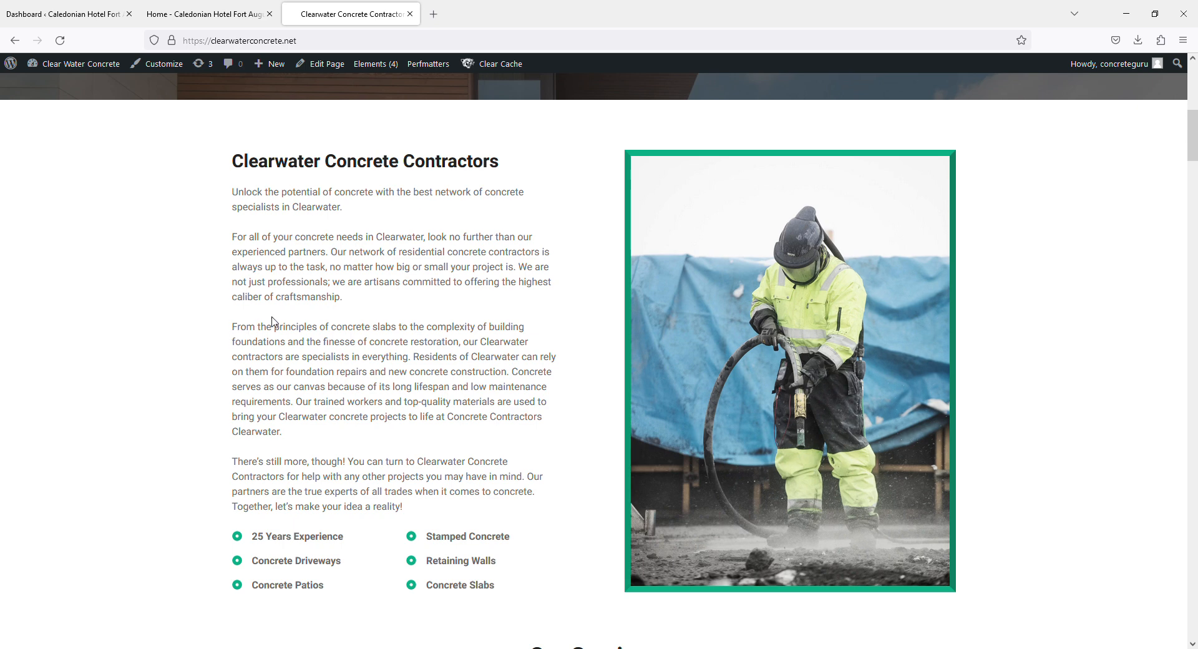
pyautogui.scroll(3, 272, 322)
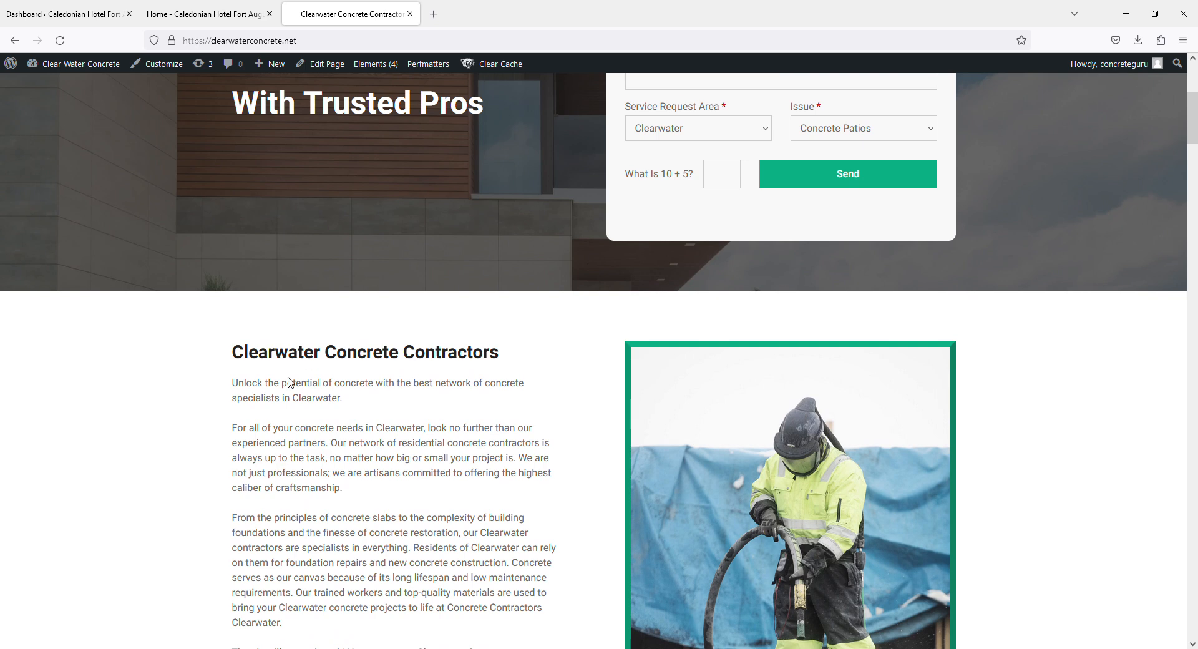
pyautogui.scroll(-1, 335, 406)
pyautogui.scroll(-1, 337, 403)
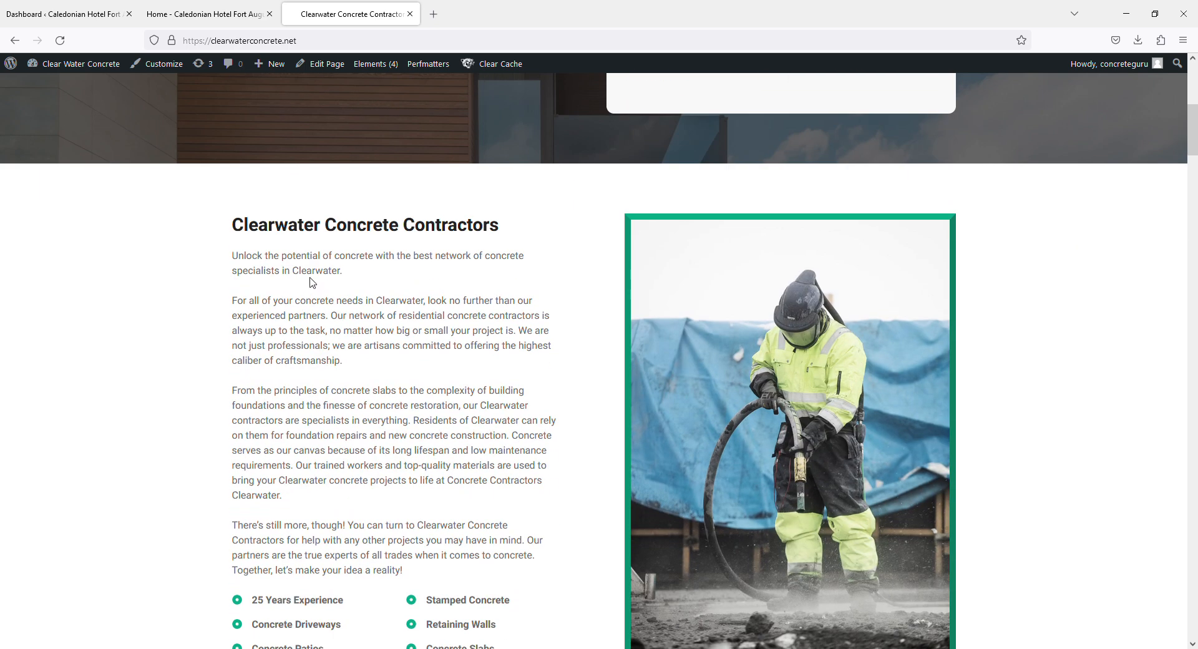
pyautogui.scroll(-4, 311, 278)
pyautogui.scroll(4, 226, 320)
pyautogui.moveTo(242, 234); pyautogui.dragTo(324, 231)
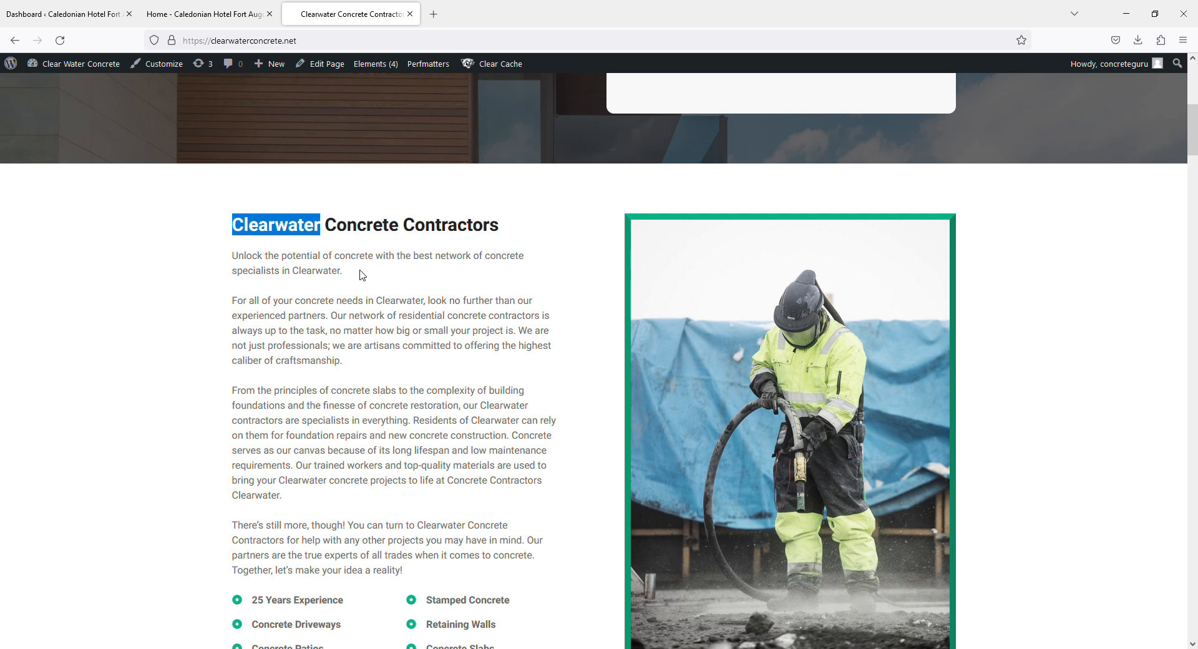
pyautogui.scroll(2, 362, 275)
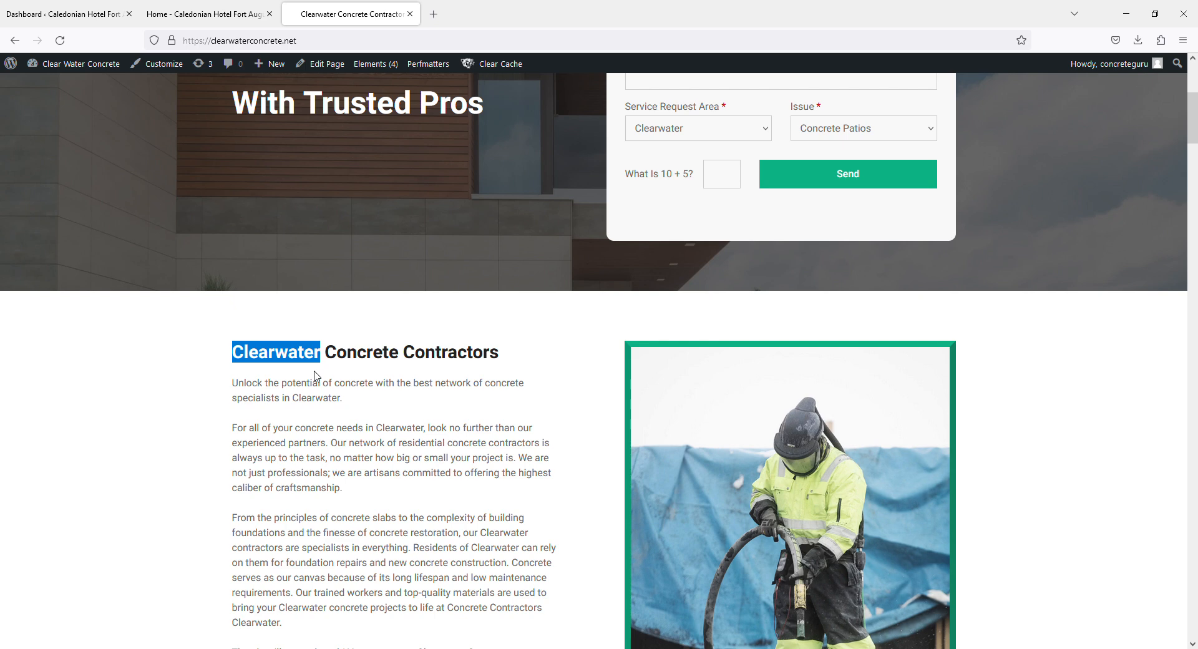
pyautogui.scroll(5, 319, 375)
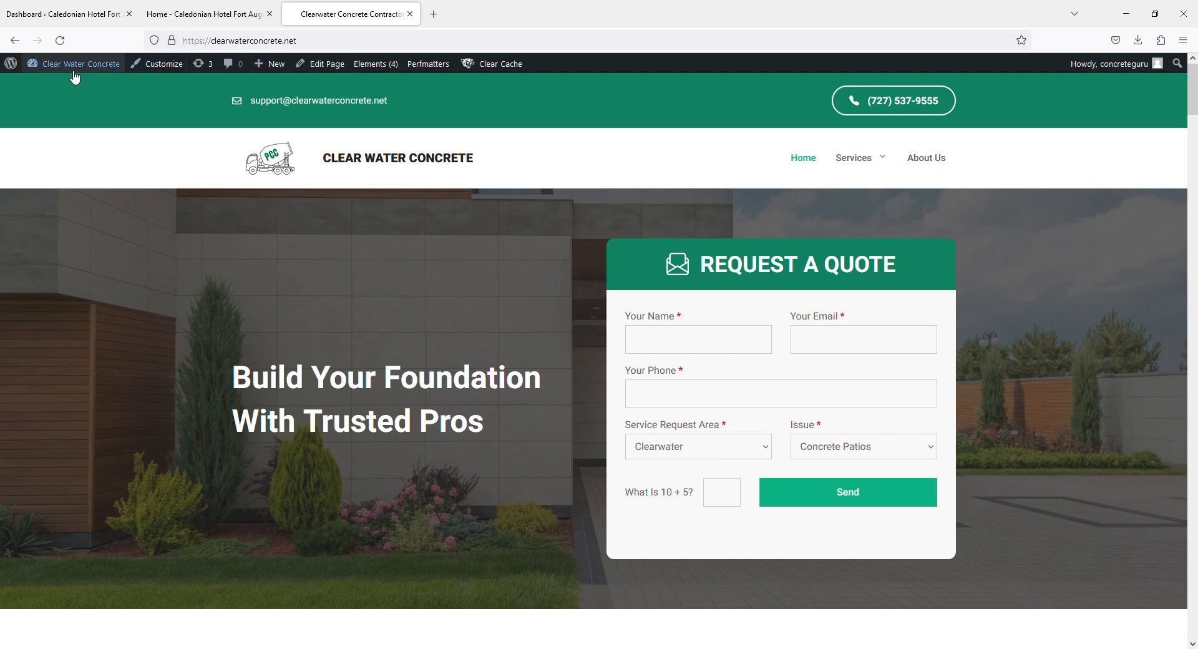
# Open the site's admin dashboard and bring up the Find & Replace form for adding a new rule
pyautogui.moveTo(75, 64)
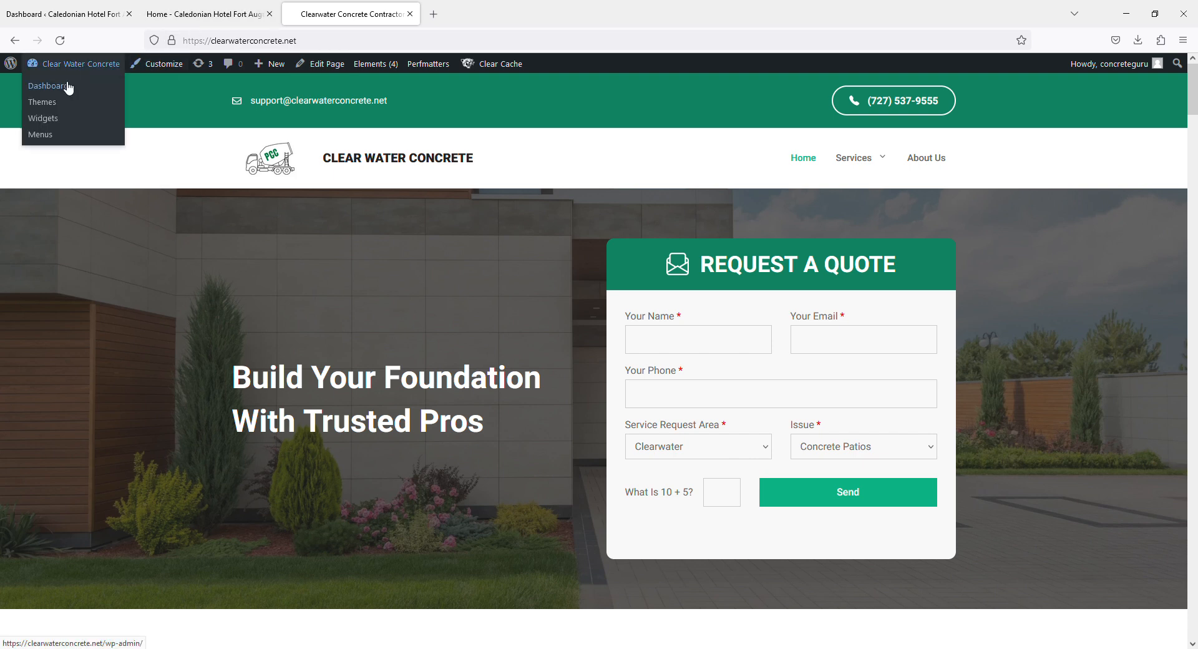
pyautogui.click(96, 88)
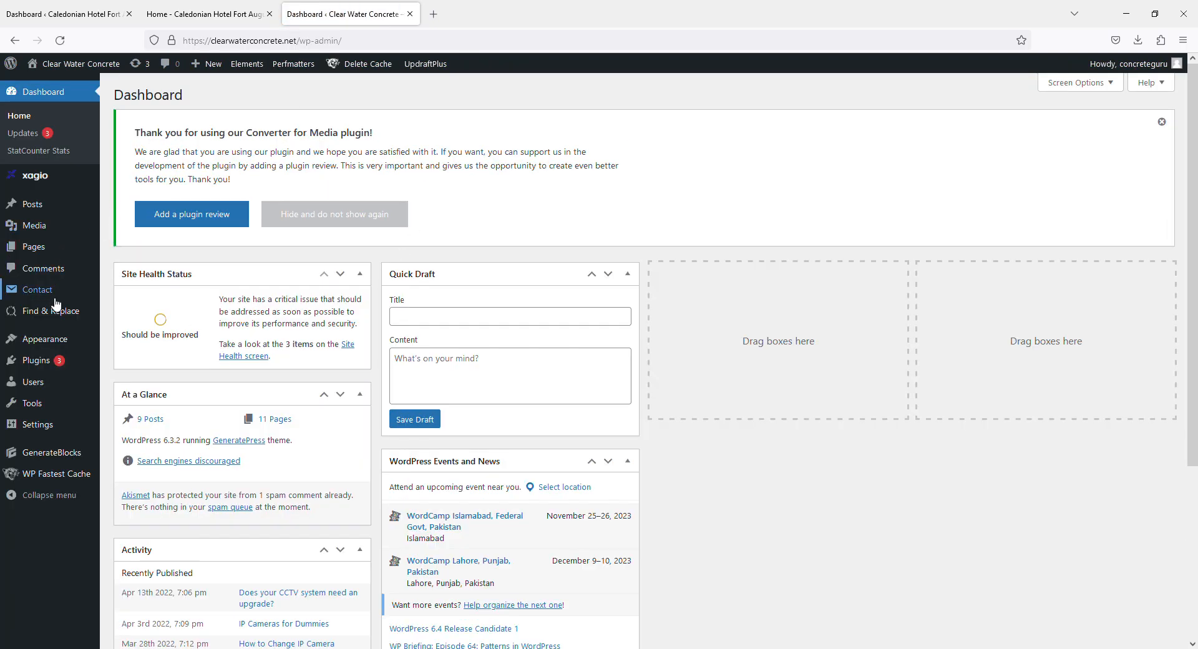
pyautogui.moveTo(54, 315)
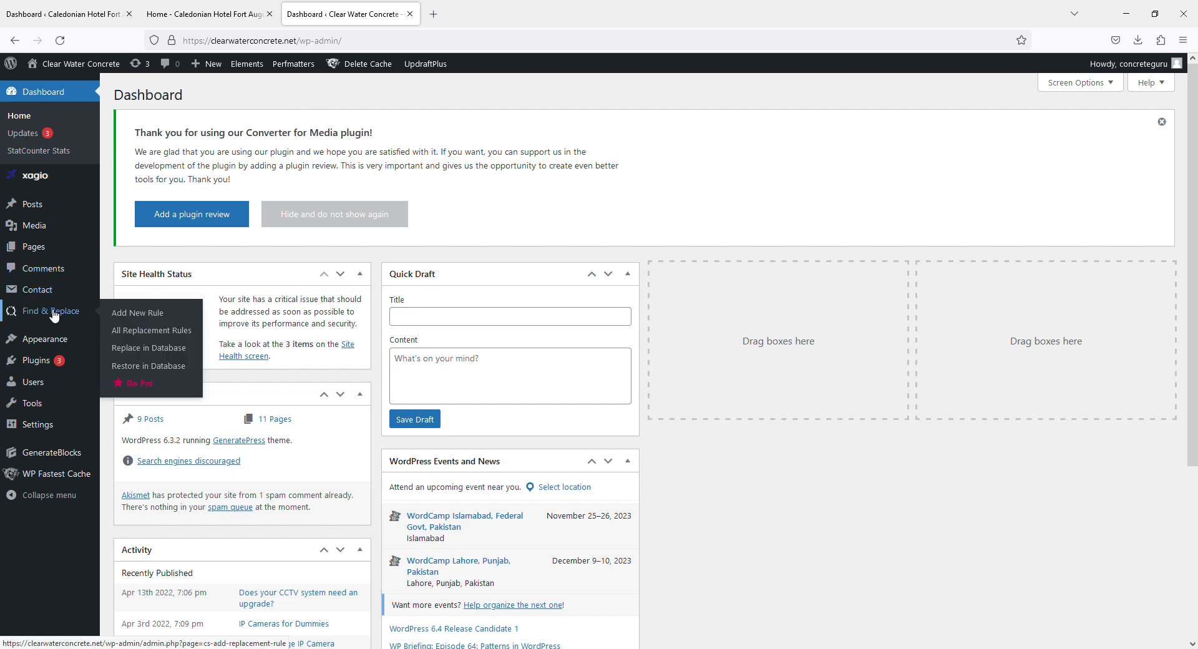
pyautogui.click(166, 313)
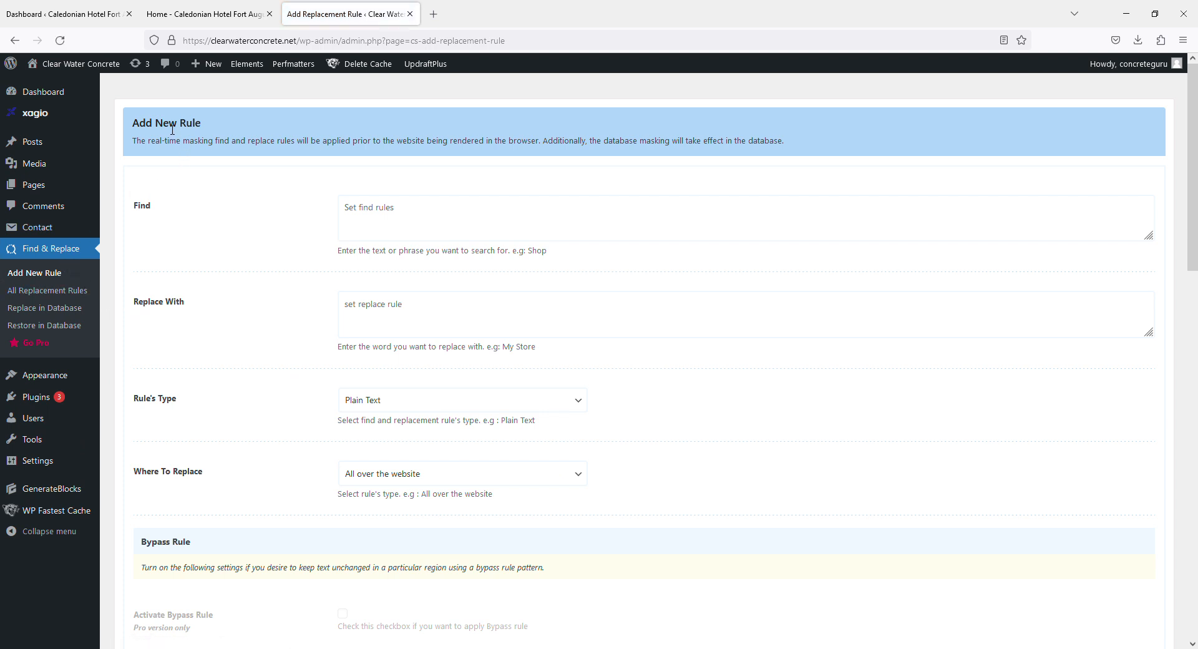
pyautogui.moveTo(139, 129); pyautogui.dragTo(227, 126)
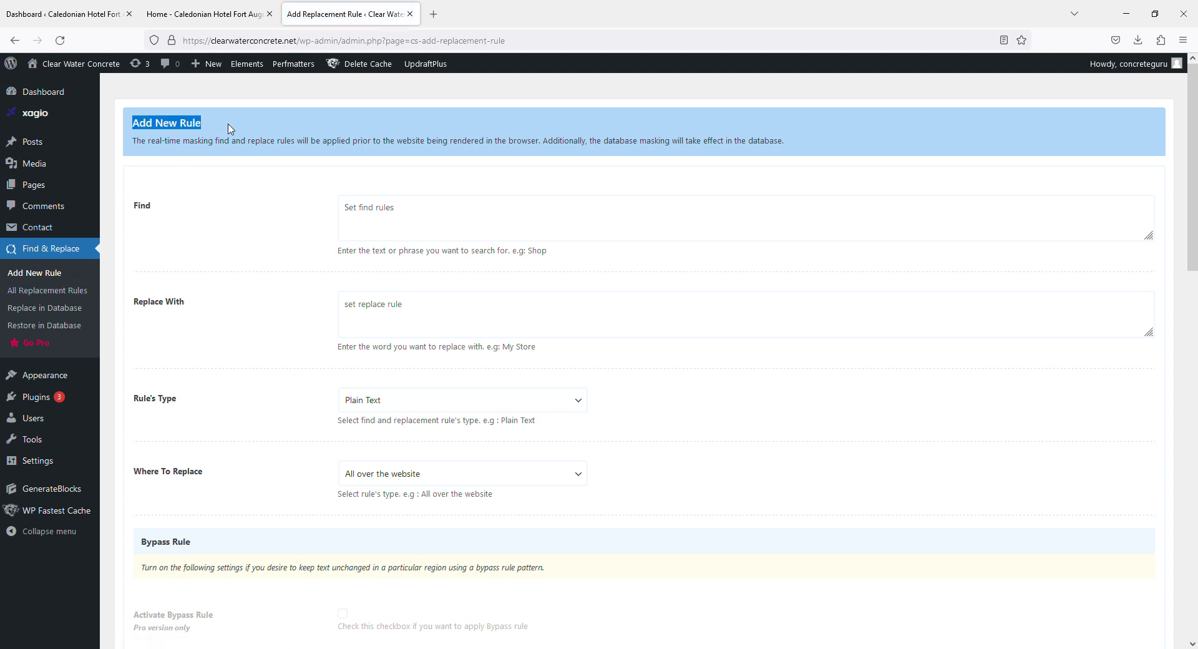
pyautogui.click(209, 180)
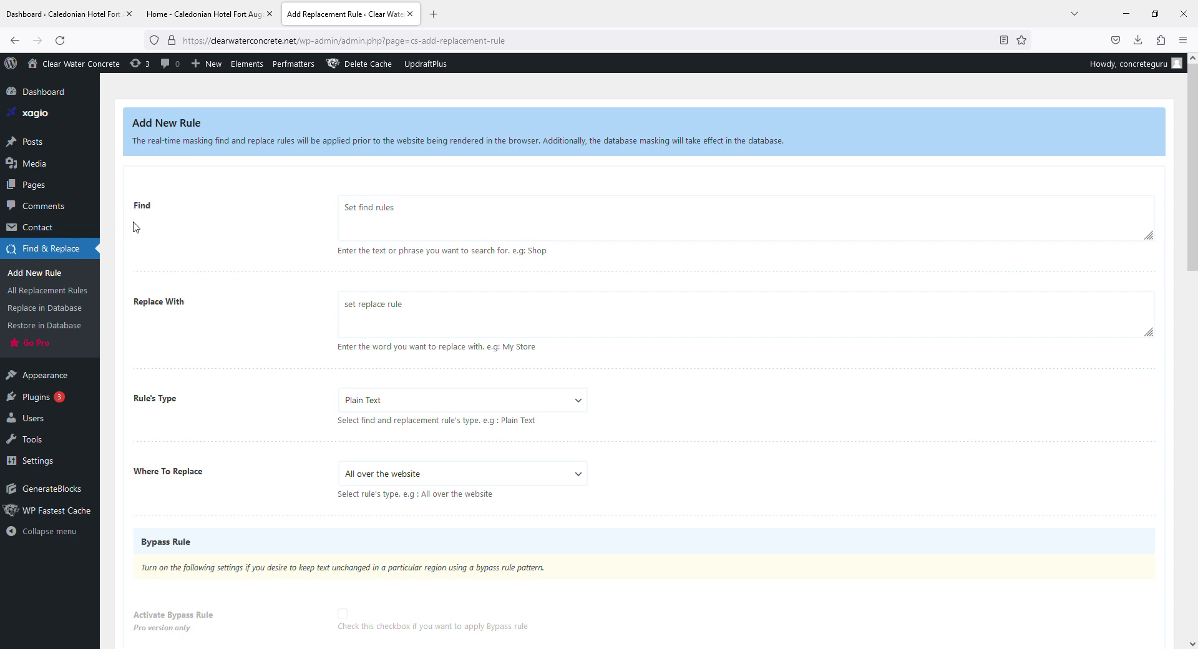
# Open the website's homepage in a separate browser tab while keeping the new rule form open
pyautogui.click(399, 227)
pyautogui.click(248, 7)
pyautogui.click(300, 12)
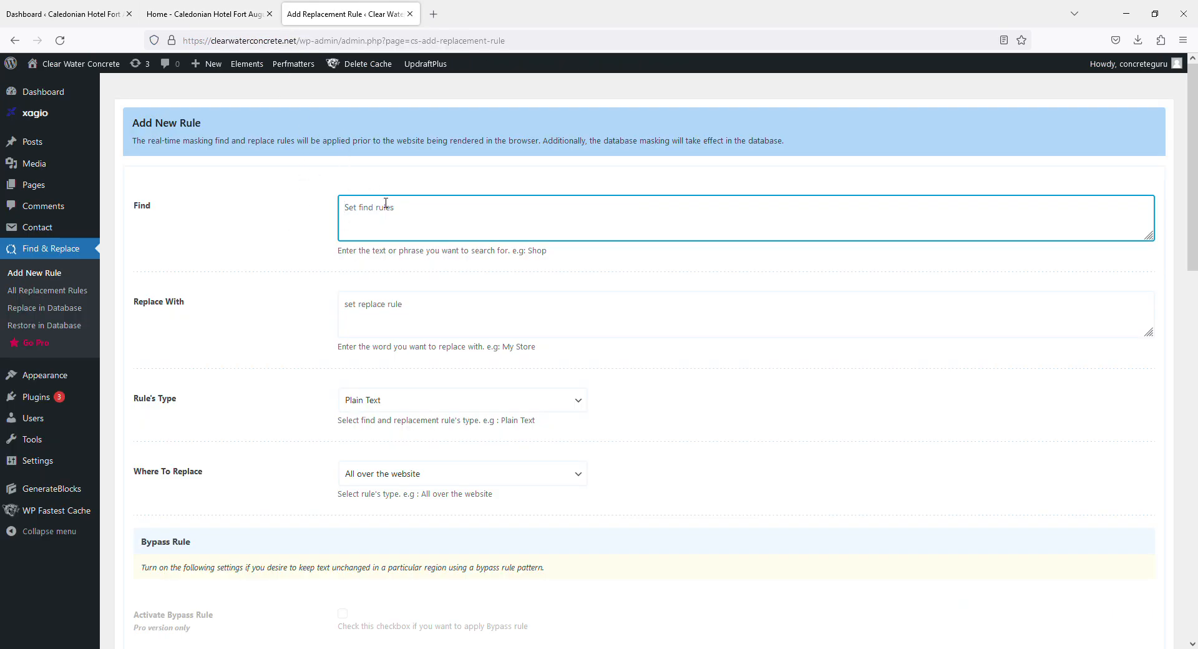
pyautogui.moveTo(74, 63)
pyautogui.click(55, 89)
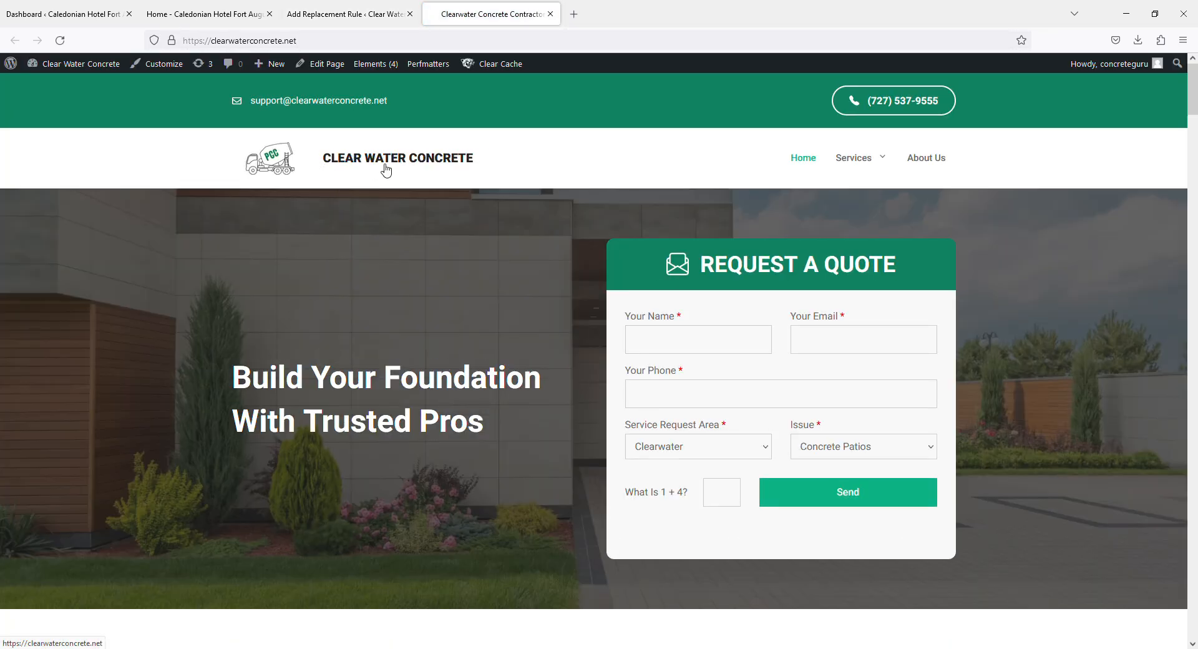
# Copy the word "Clearwater" from the homepage's Concrete Contractors heading into the new rule's Find field
pyautogui.scroll(-7, 241, 350)
pyautogui.moveTo(236, 224); pyautogui.dragTo(327, 231)
pyautogui.hotkey('ctrl', 'c')
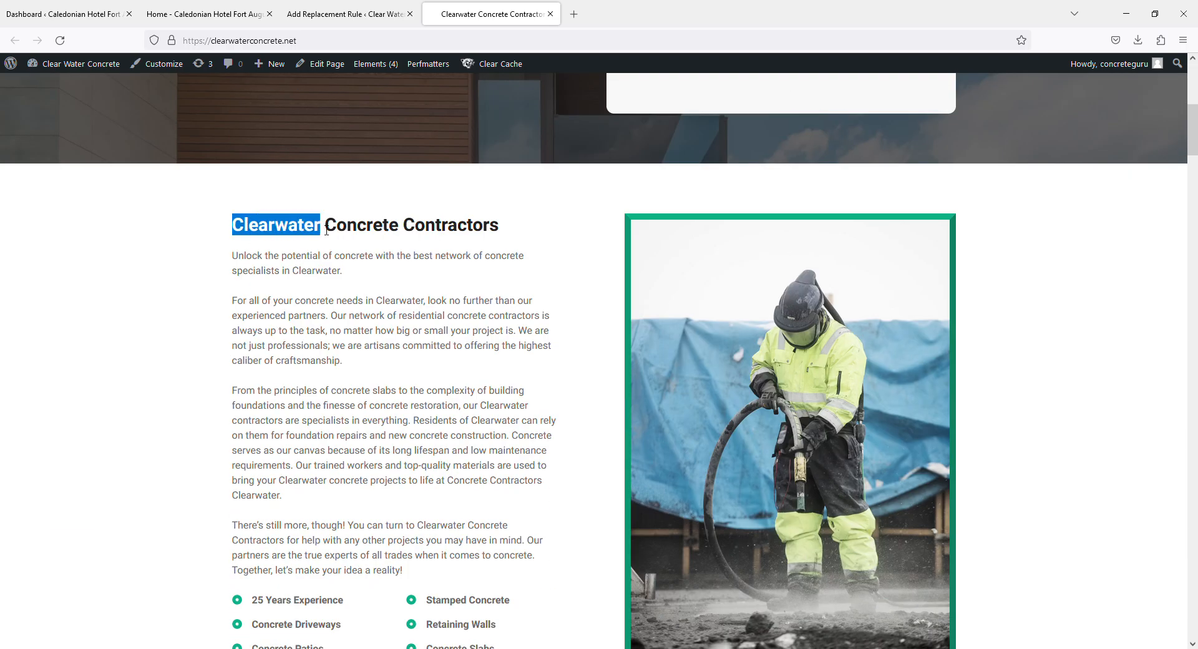
pyautogui.click(350, 14)
pyautogui.click(358, 212)
pyautogui.hotkey('ctrl', 'v')
# Set the rule's replacement text to "Test Water" and keep Where To Replace at All over the website
pyautogui.click(421, 310)
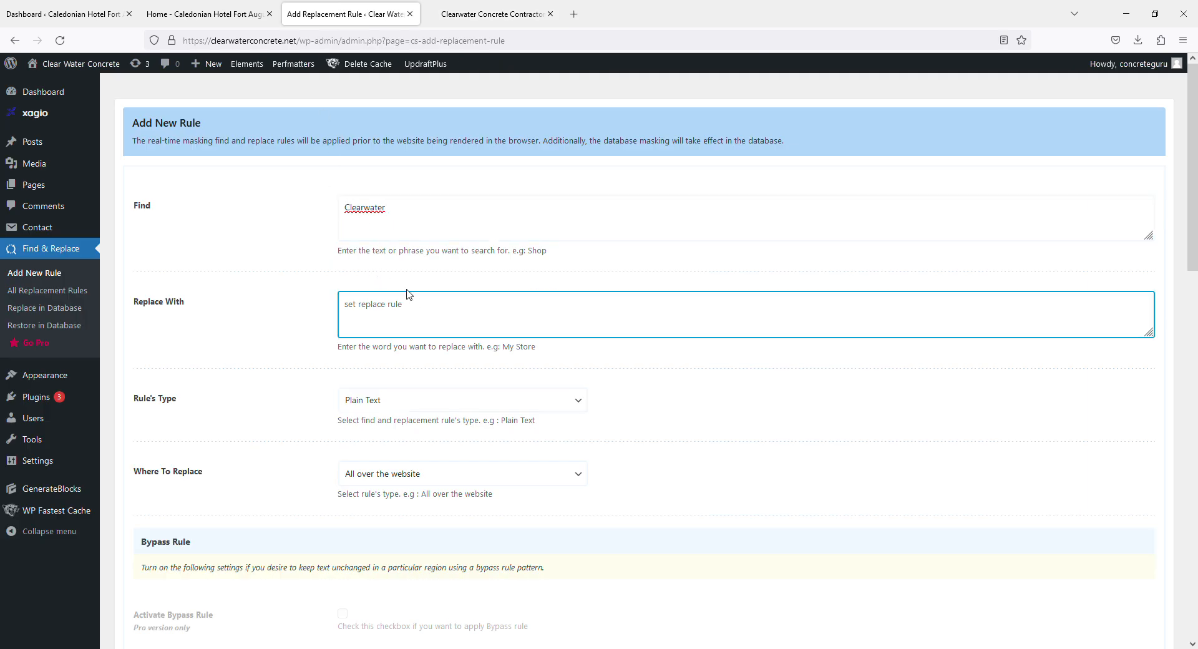
pyautogui.write('Test Water')
pyautogui.scroll(-2, 243, 394)
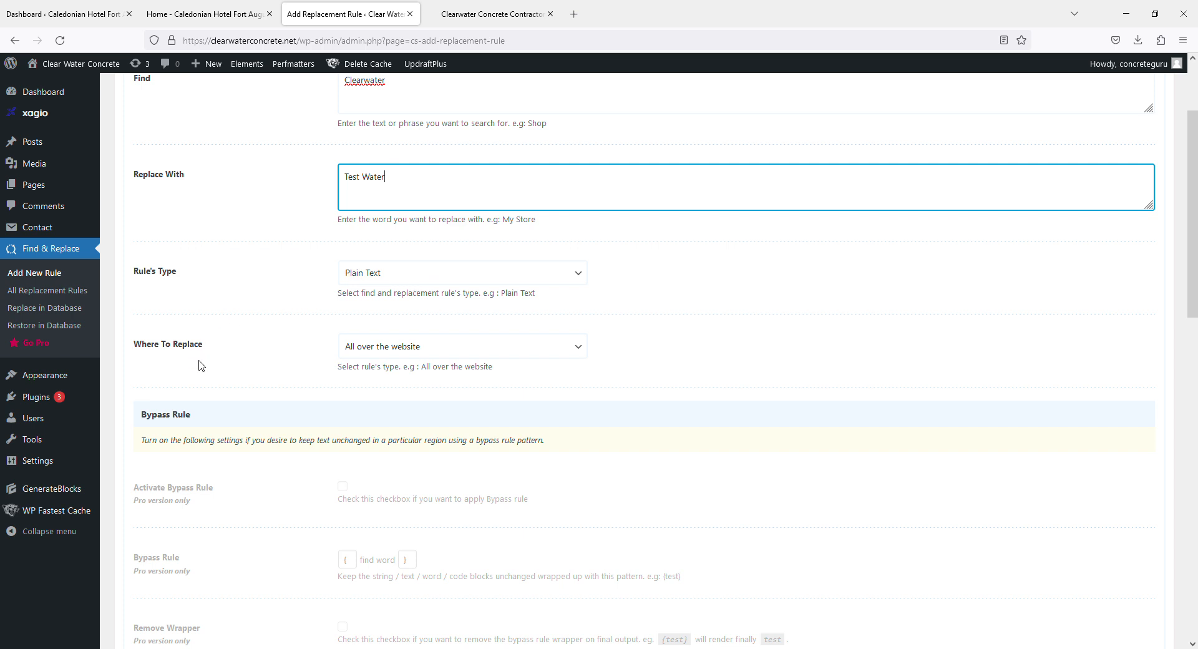
pyautogui.scroll(-1, 201, 365)
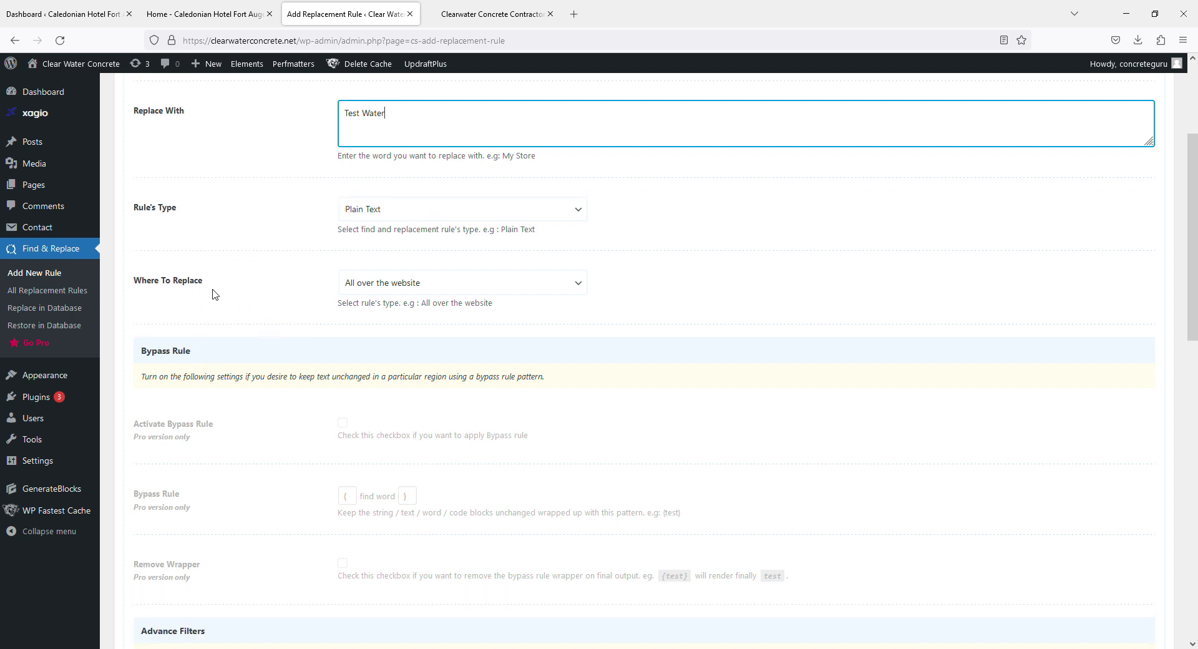
pyautogui.click(557, 295)
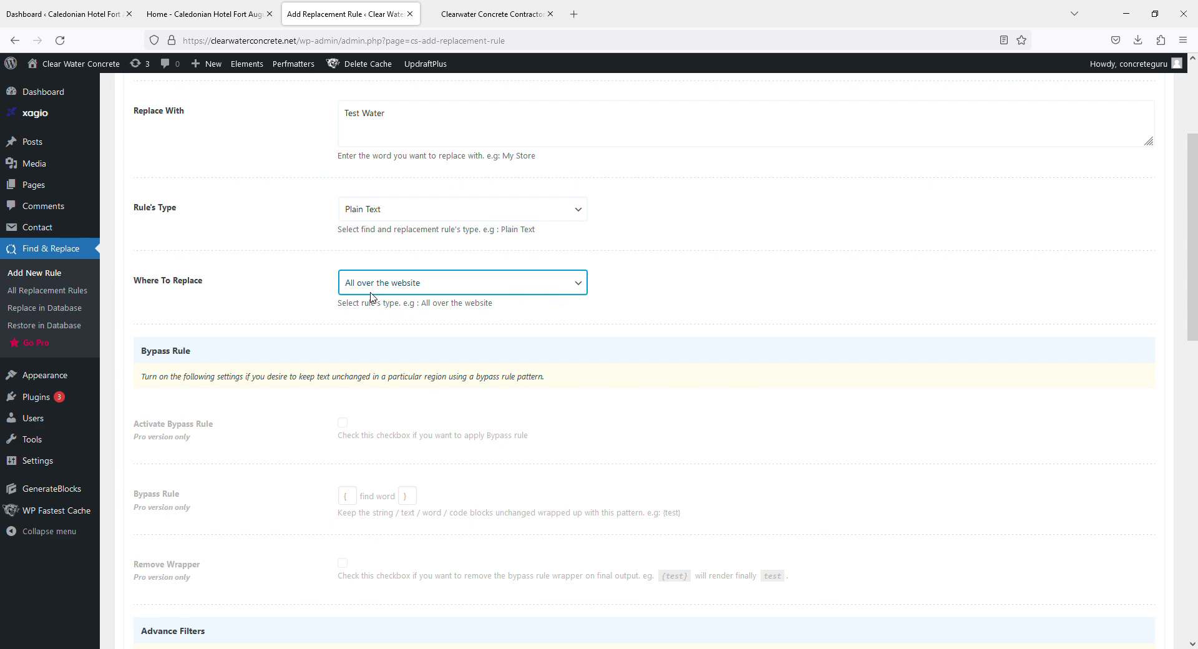
pyautogui.click(284, 292)
# Add the replacement rule and dismiss the confirmation to return to the list of all replacement rules
pyautogui.scroll(-5, 284, 291)
pyautogui.scroll(-8, 281, 287)
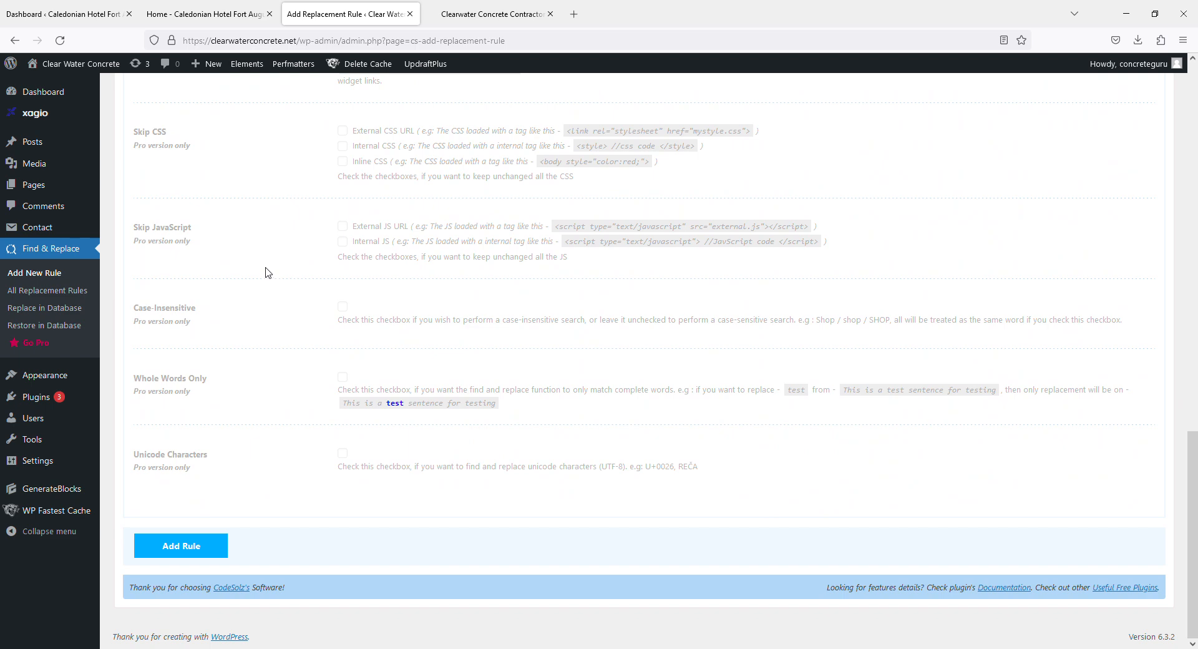
pyautogui.click(208, 549)
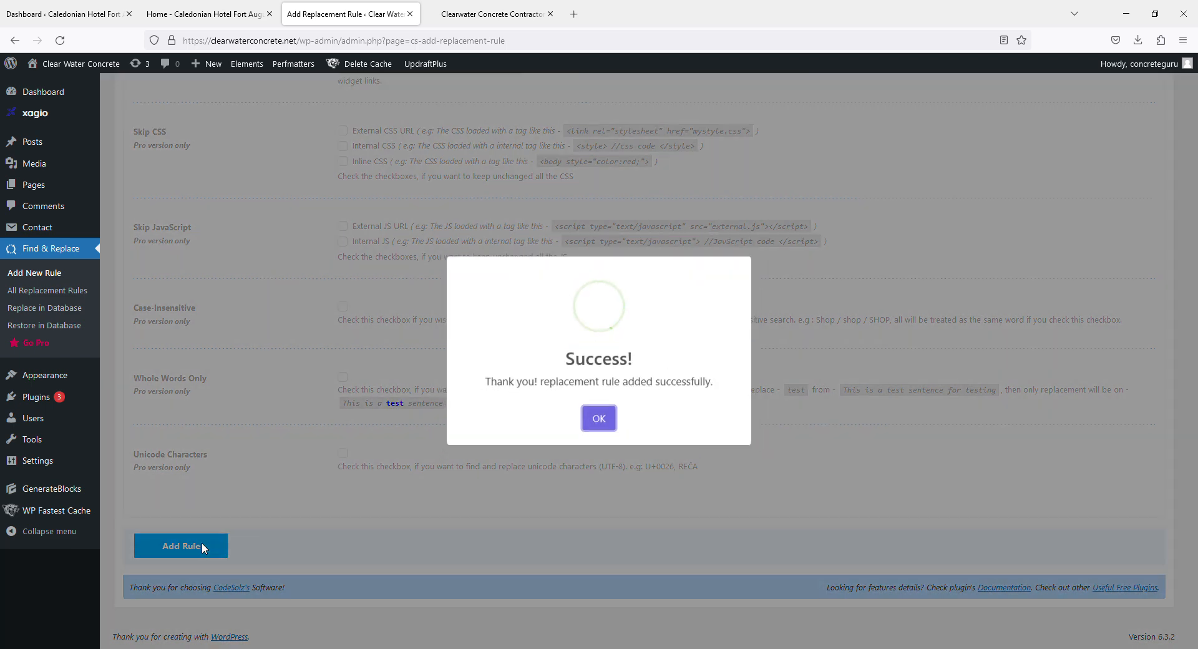
pyautogui.click(601, 423)
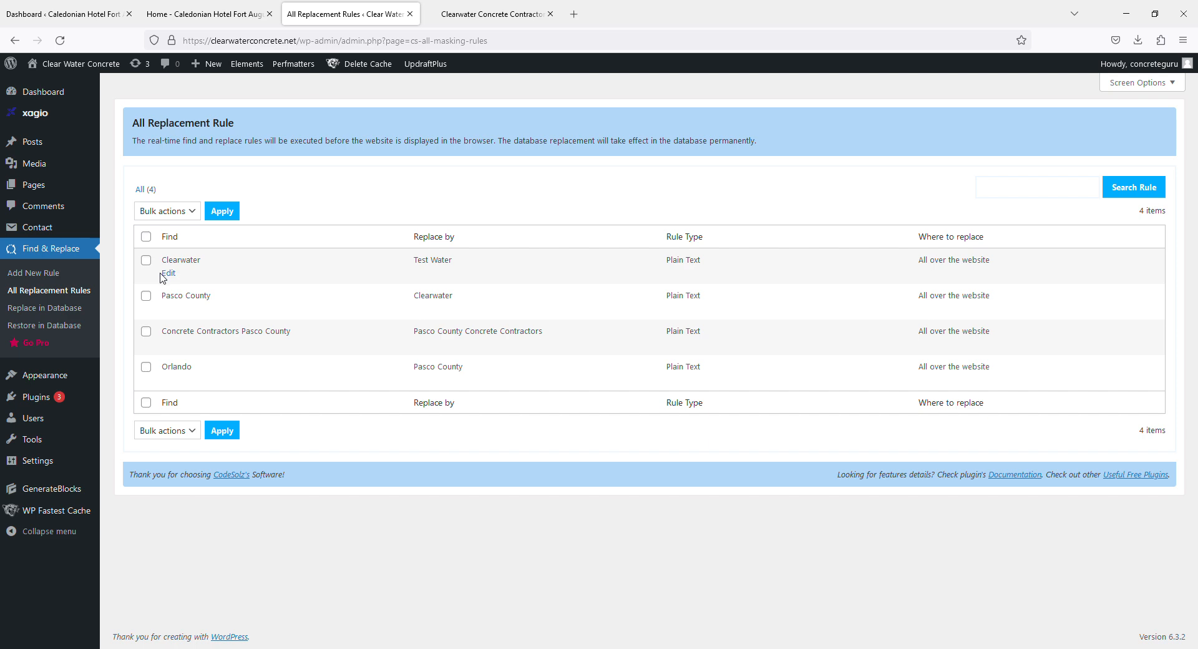
# Reload the homepage in its own tab and check the contractors heading, body text and quote form for the replaced wording
pyautogui.click(492, 5)
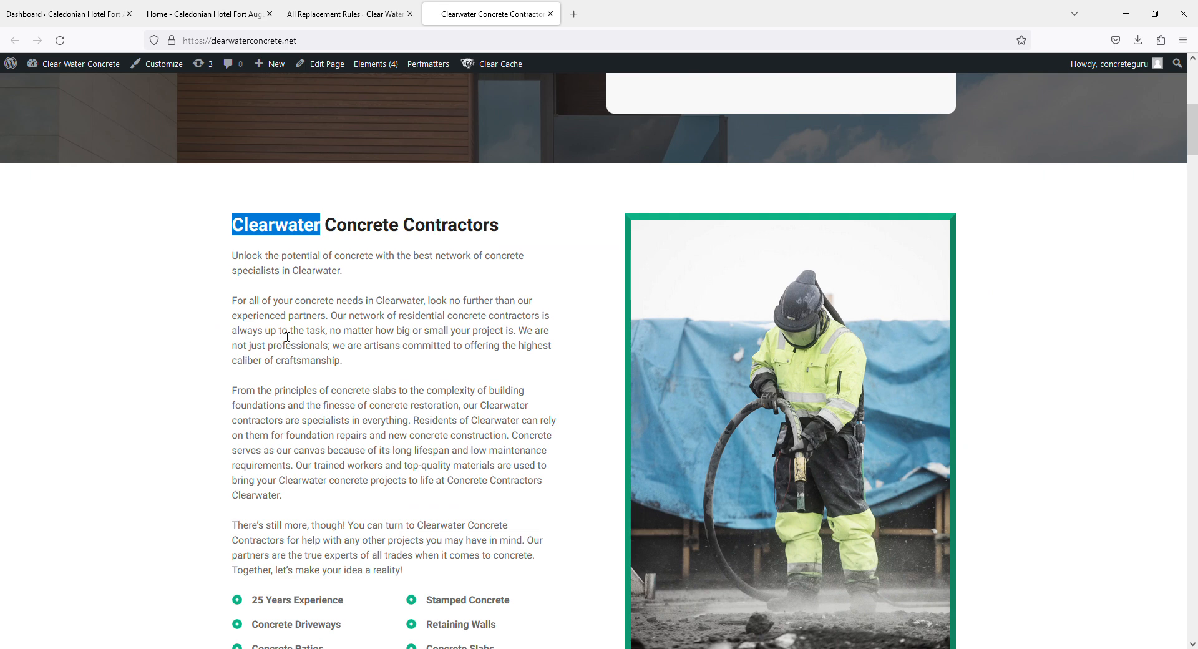
pyautogui.click(220, 310)
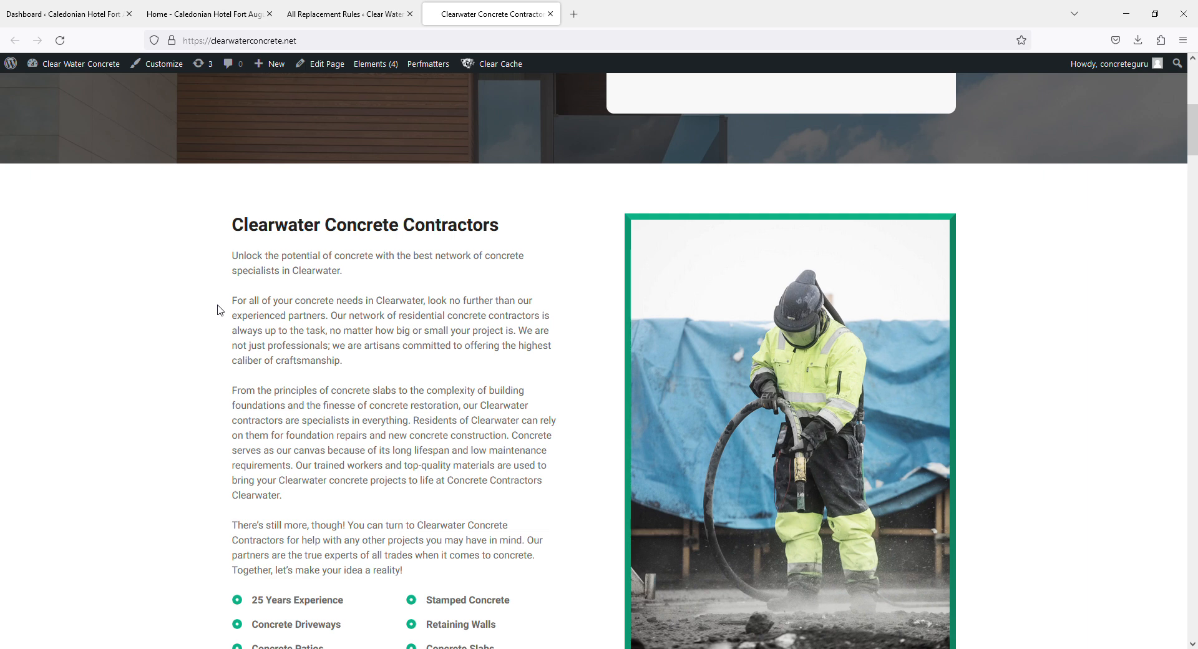
pyautogui.press('F5')
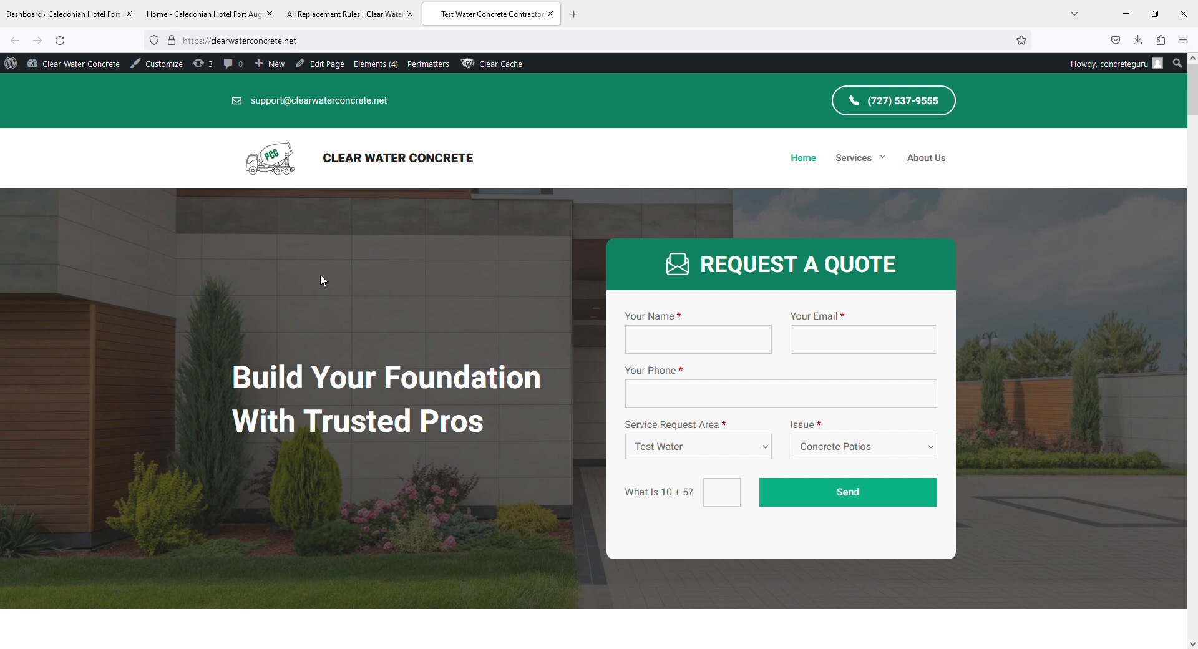
pyautogui.scroll(-5, 320, 277)
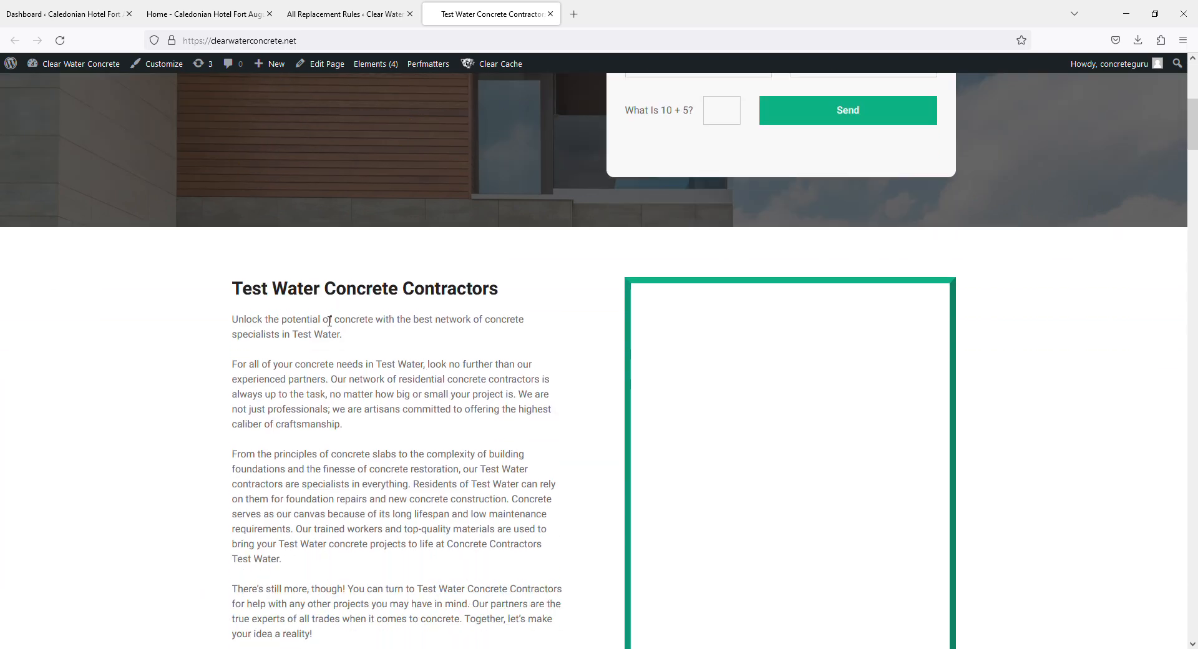
pyautogui.moveTo(232, 288); pyautogui.dragTo(325, 288)
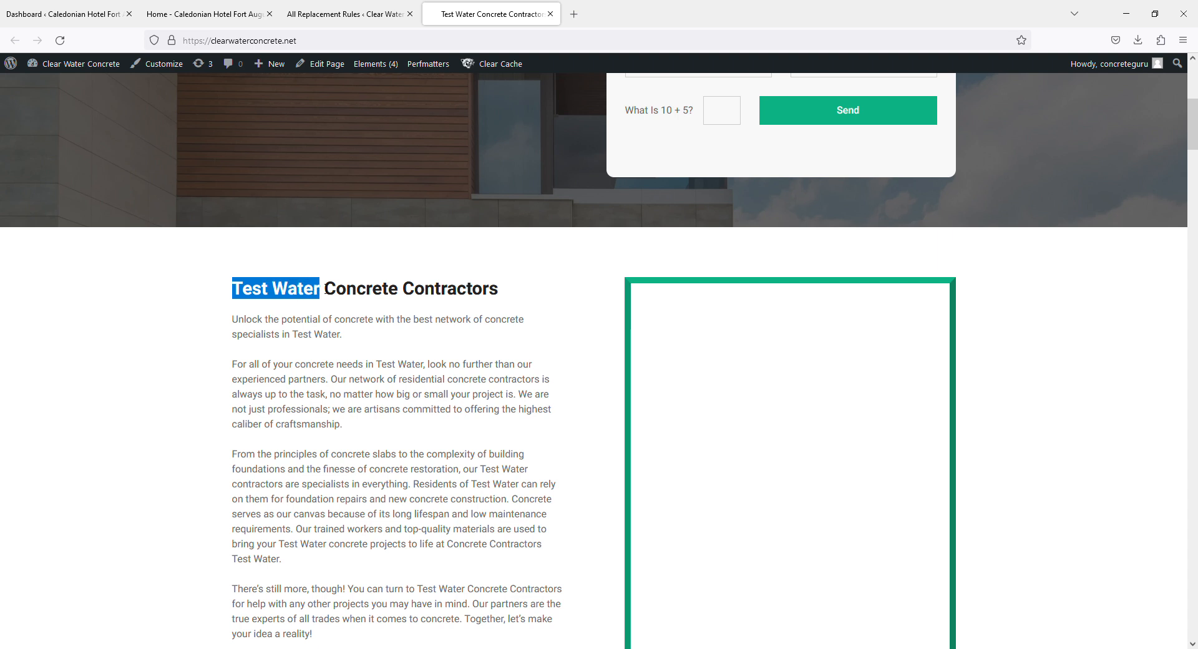
pyautogui.tripleClick(260, 294)
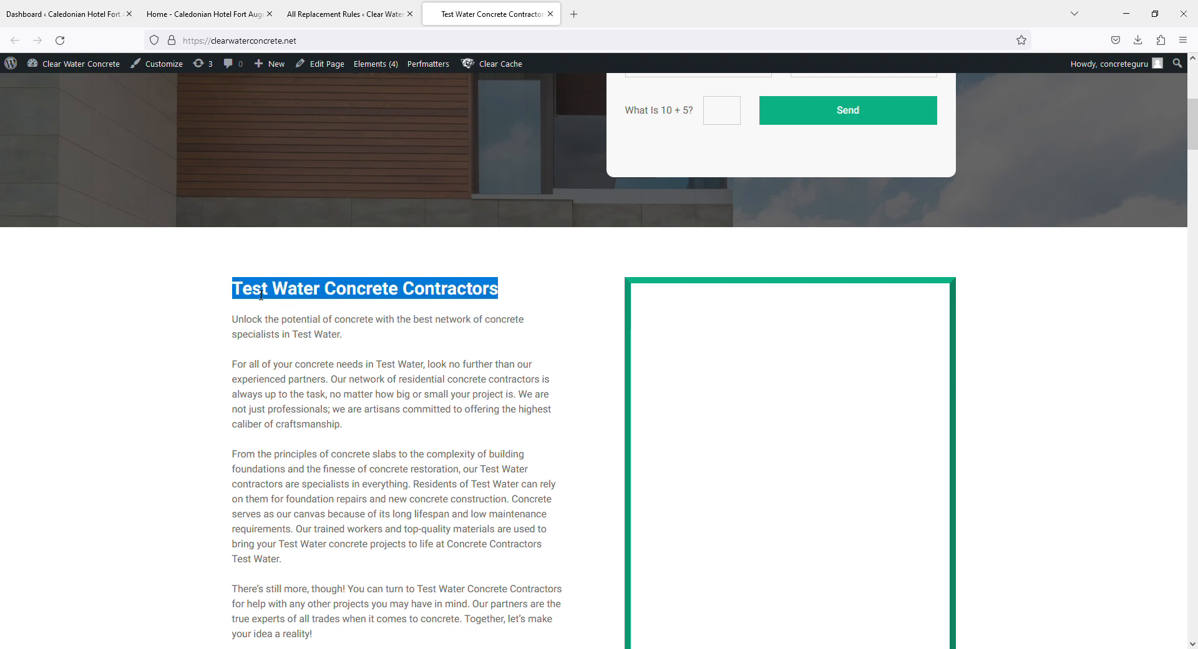
pyautogui.click(293, 319)
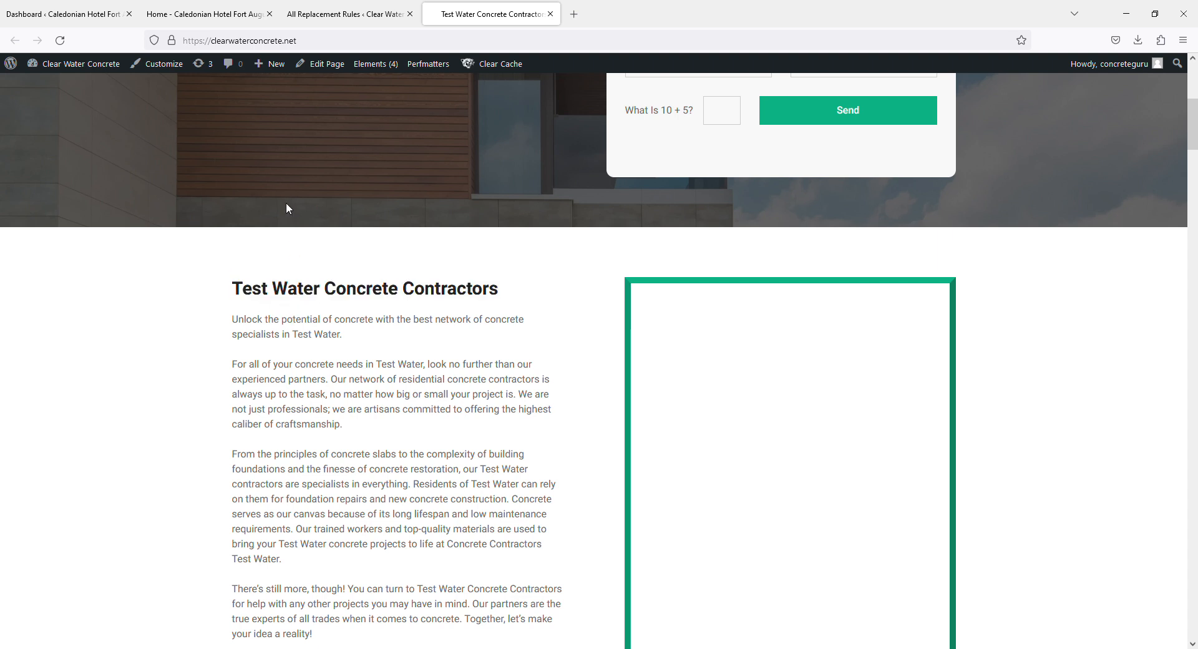
pyautogui.scroll(5, 252, 256)
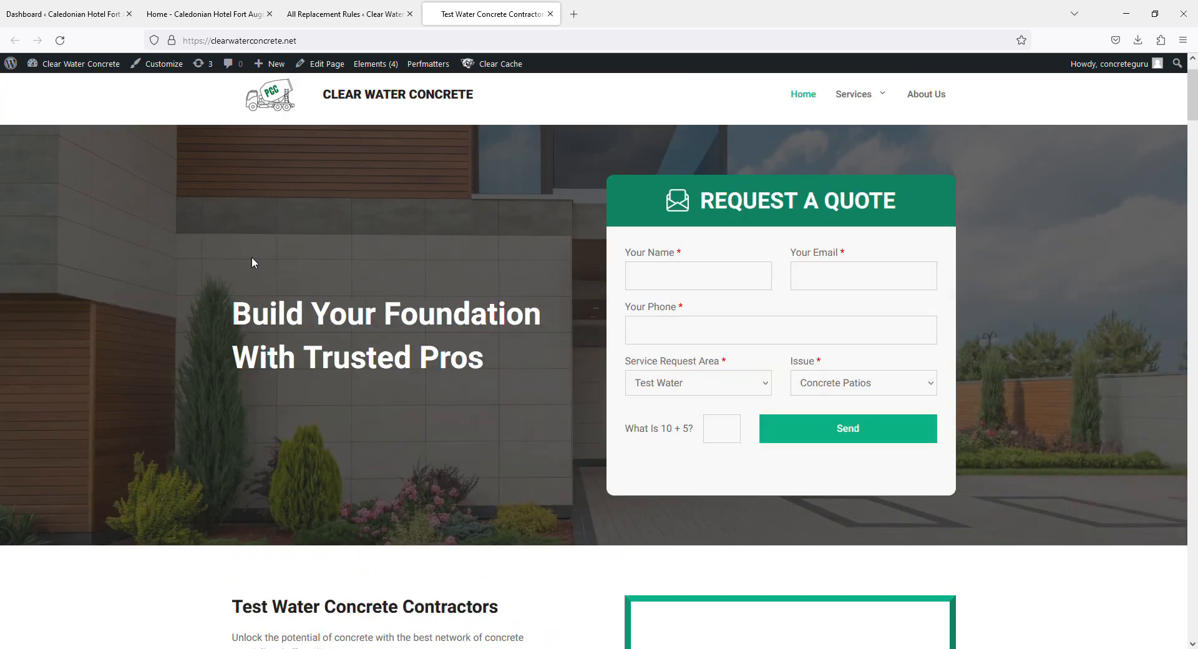
pyautogui.scroll(-4, 252, 256)
# Reopen the Clearwater replacement rule for editing, update it with its settings unchanged, and dismiss the confirmation to return to the rule list
pyautogui.click(376, 5)
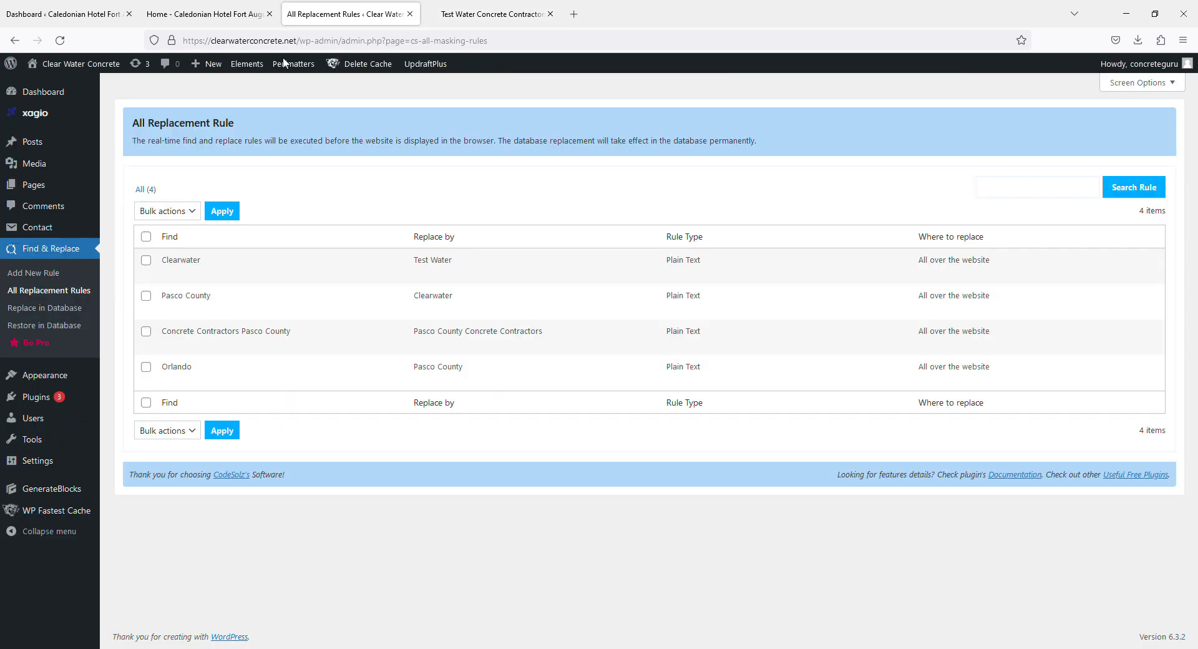
pyautogui.click(168, 273)
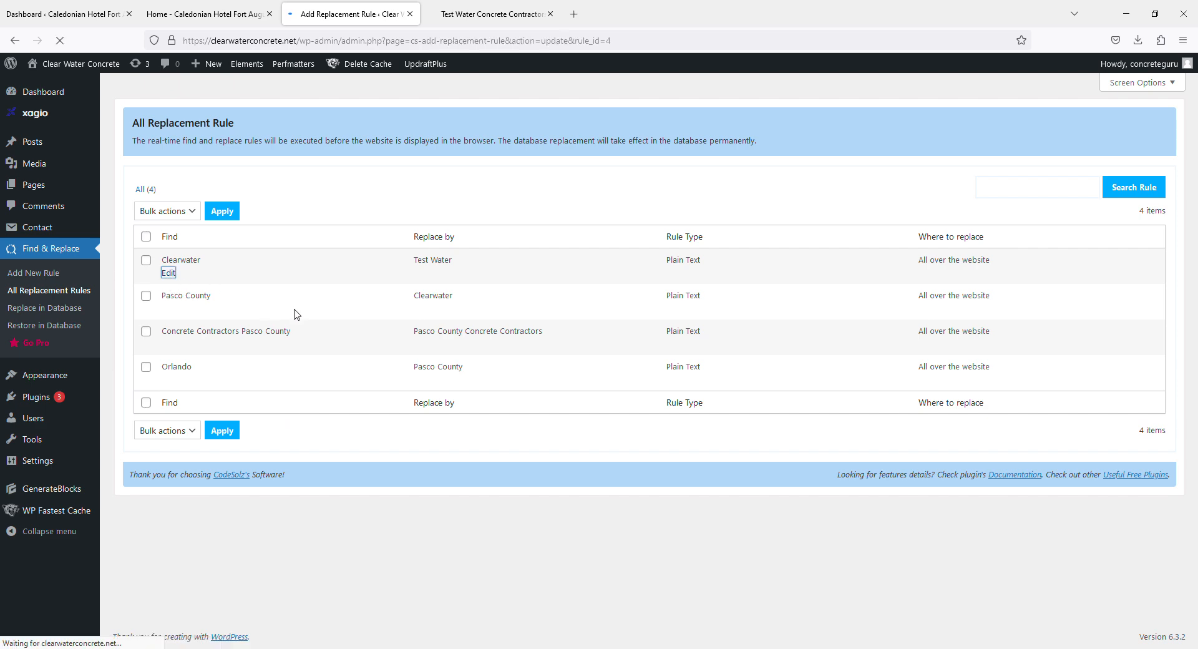
pyautogui.scroll(-4, 321, 391)
pyautogui.scroll(-12, 297, 375)
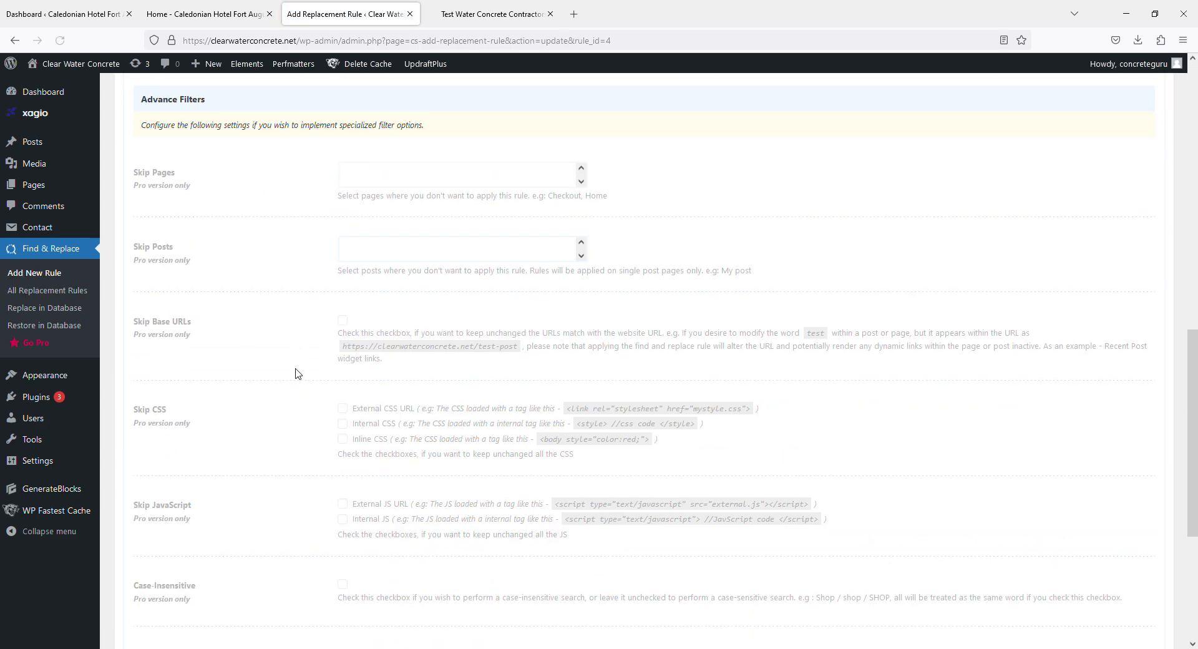
pyautogui.click(175, 547)
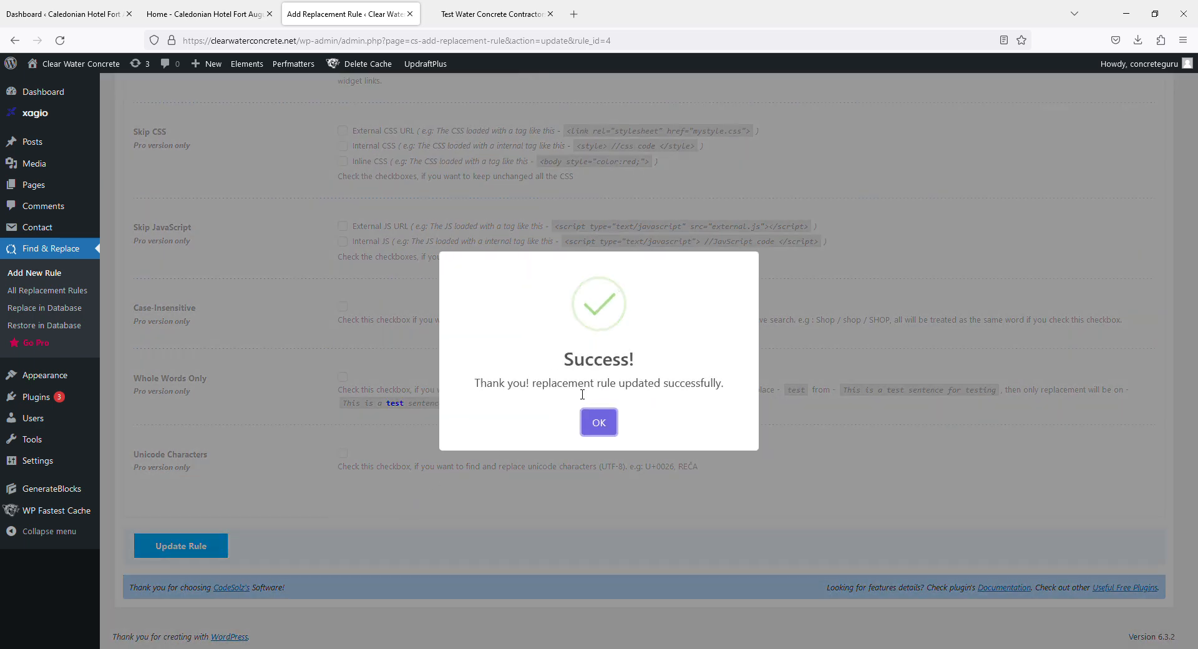
pyautogui.click(596, 422)
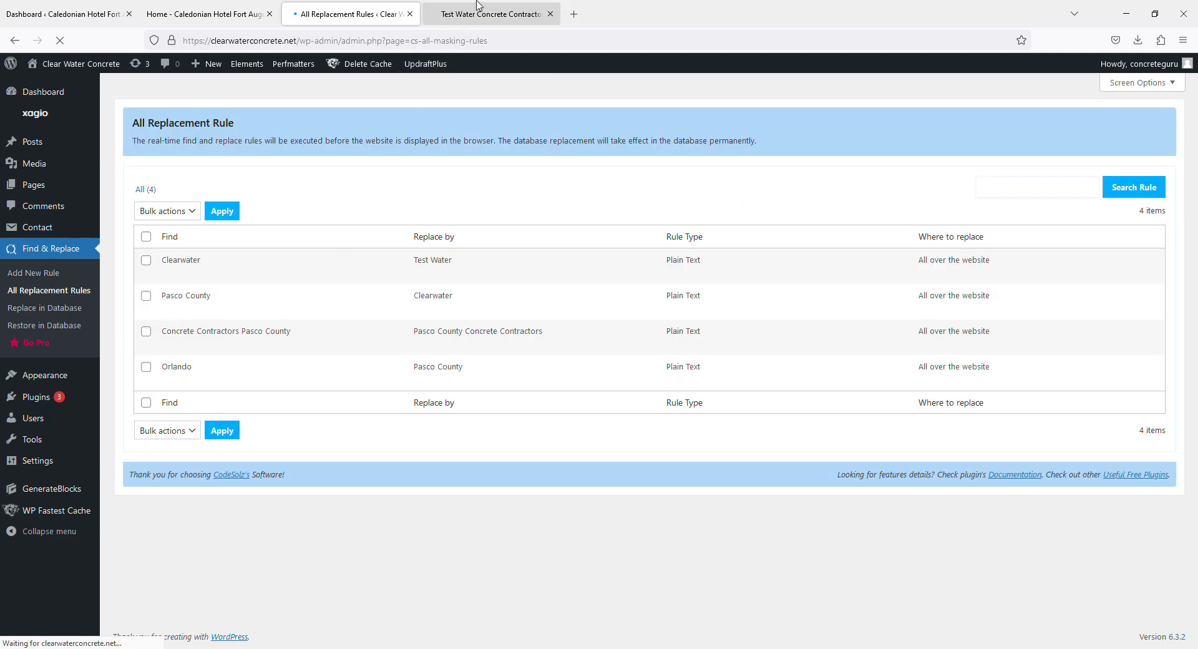
# Reload the homepage in its own tab and check the contractors heading, introductory text and service cards for the replaced wording
pyautogui.click(493, 14)
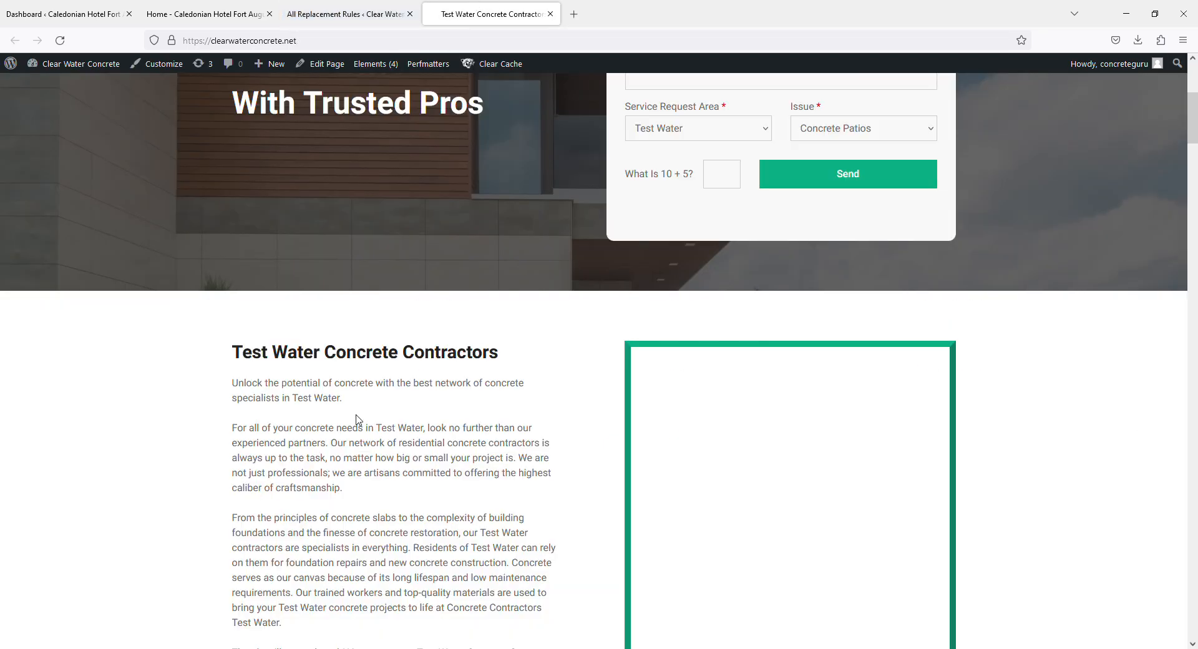
pyautogui.press('F5')
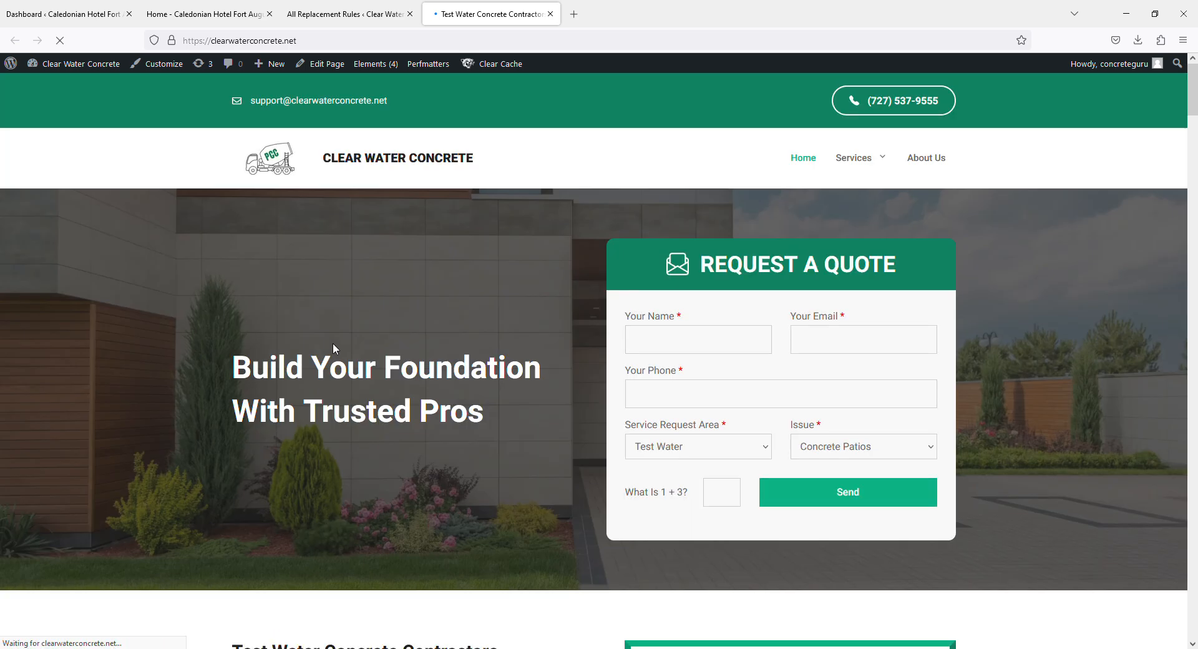
pyautogui.scroll(-5, 317, 336)
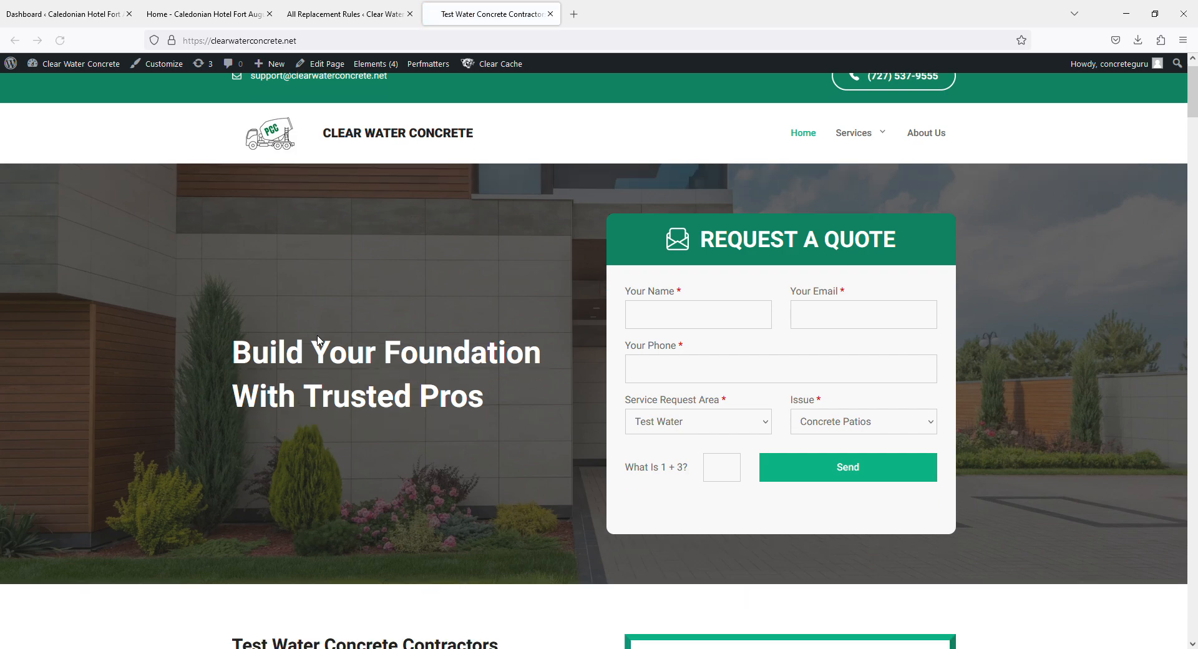
pyautogui.scroll(-2, 316, 340)
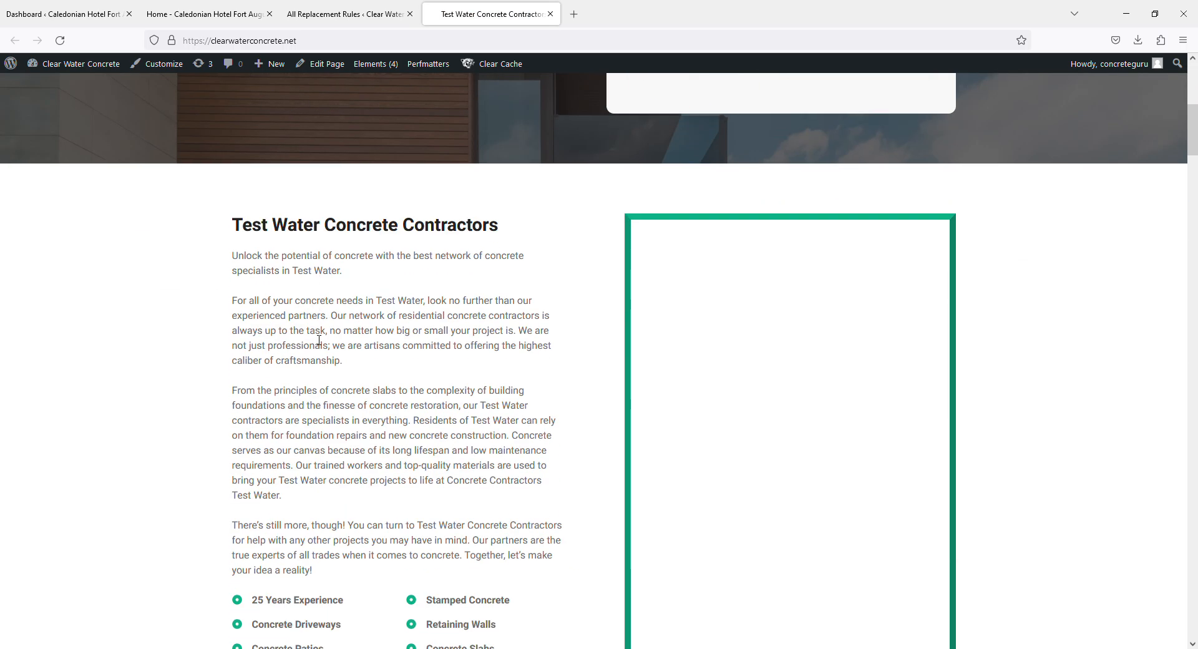
pyautogui.scroll(-1, 317, 340)
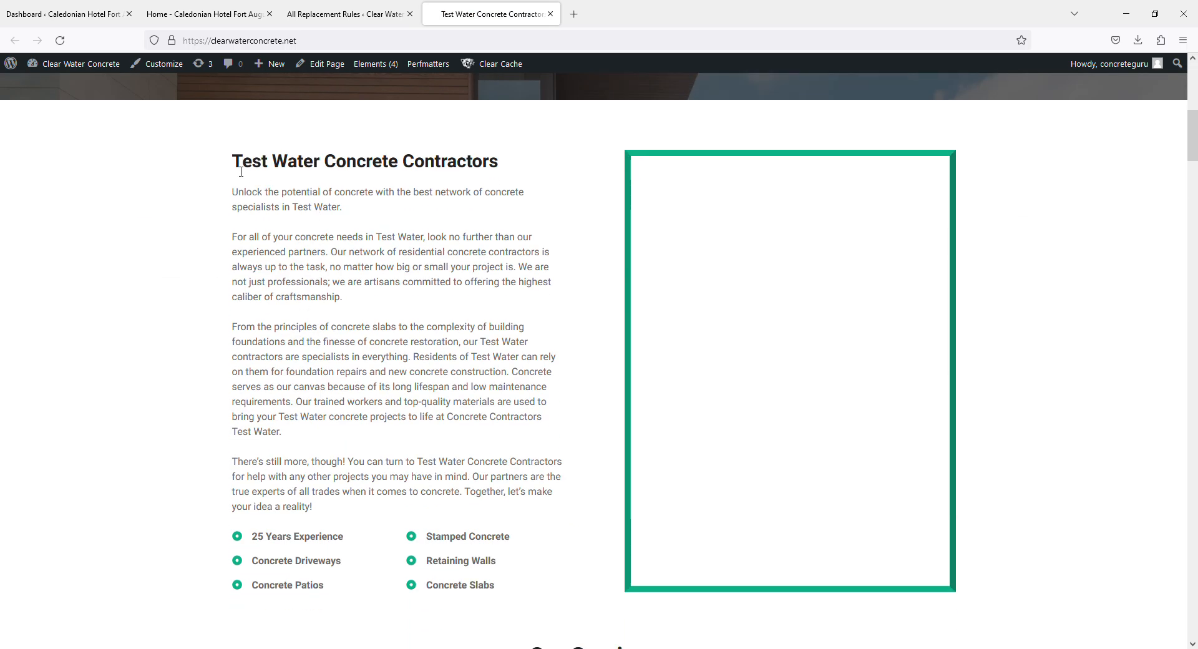
pyautogui.moveTo(228, 161); pyautogui.dragTo(271, 166)
pyautogui.click(187, 319)
pyautogui.scroll(-12, 188, 319)
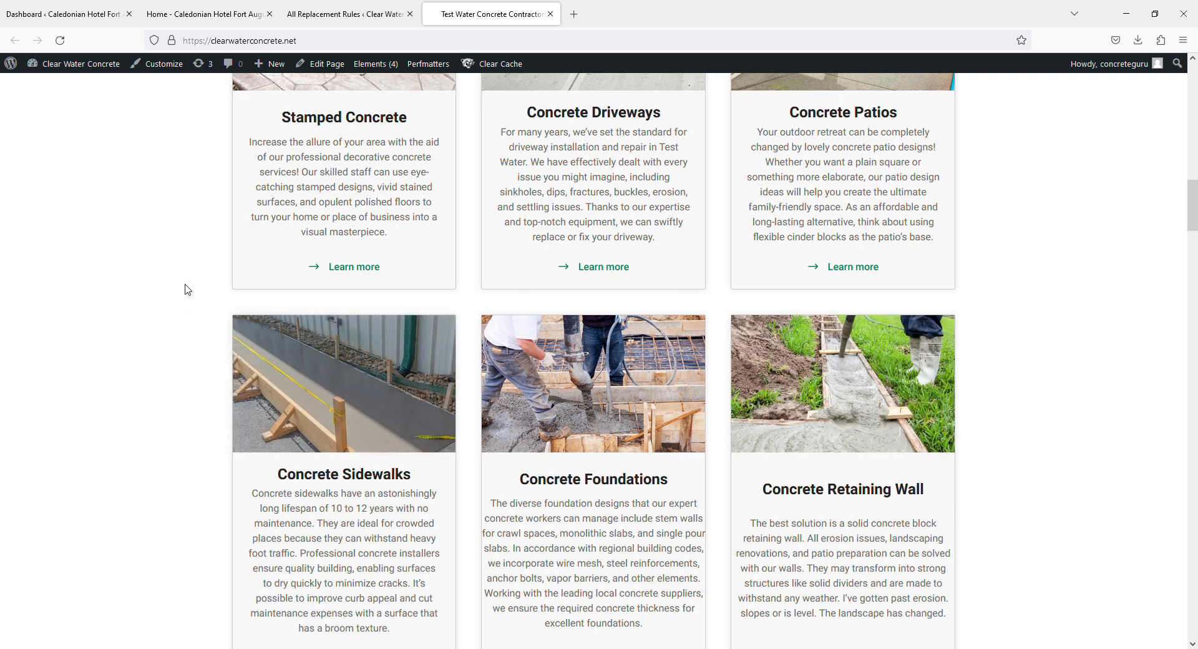
# Reload the homepage, search it for "Test", and go through the matches in the service, testimonial and article sections before returning to the page start
pyautogui.press('F5')
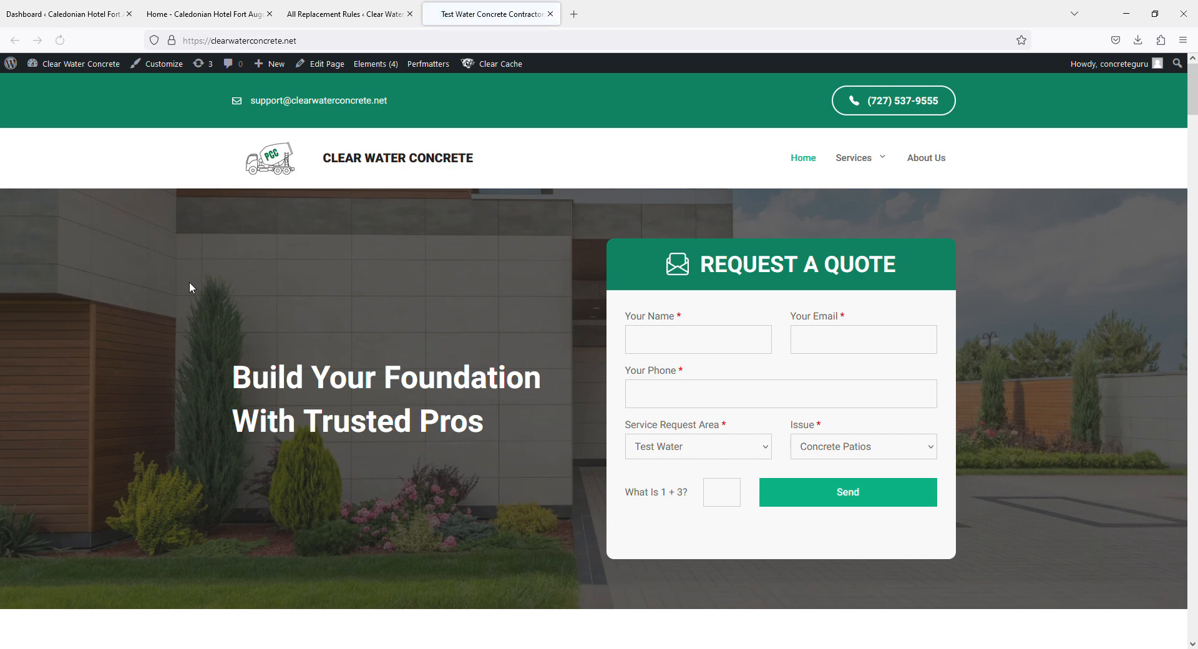
pyautogui.hotkey('ctrl', 'f')
pyautogui.write('Test')
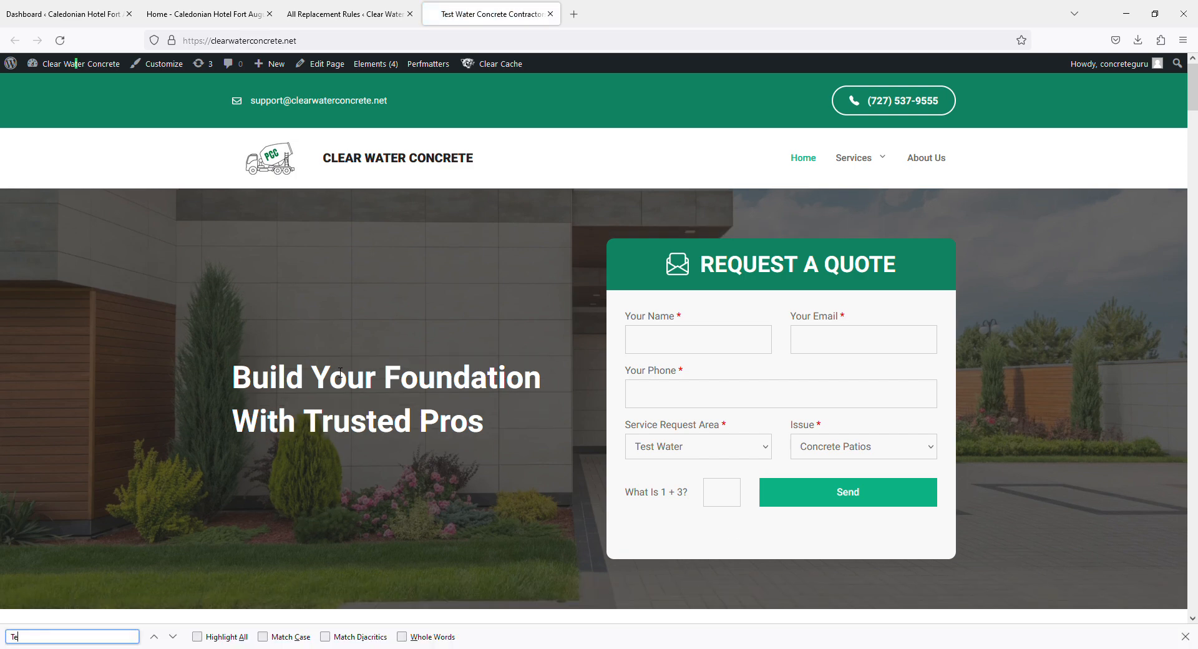
pyautogui.press('Return')
pyautogui.press('Return')
pyautogui.press('Return')
pyautogui.press('Return')
pyautogui.press('Return')
pyautogui.press('Return')
pyautogui.press('Return')
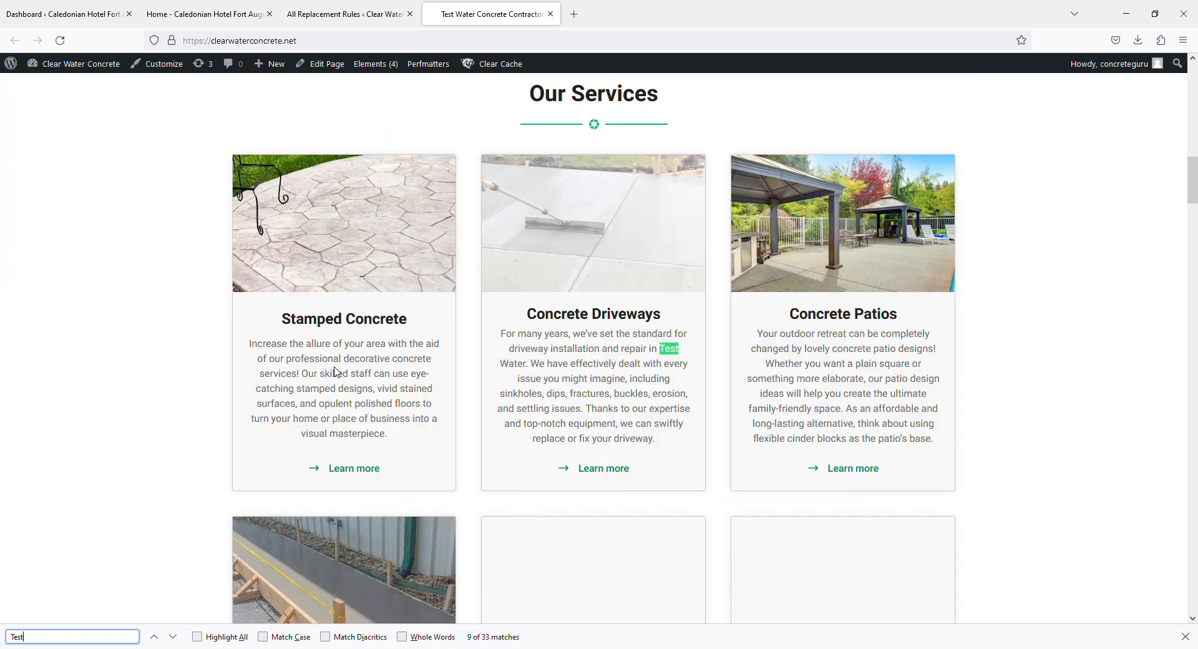
pyautogui.press('Return')
pyautogui.press('Return')
pyautogui.press('Return')
pyautogui.press('Return')
pyautogui.press('Return')
pyautogui.press('Return')
pyautogui.press('Return')
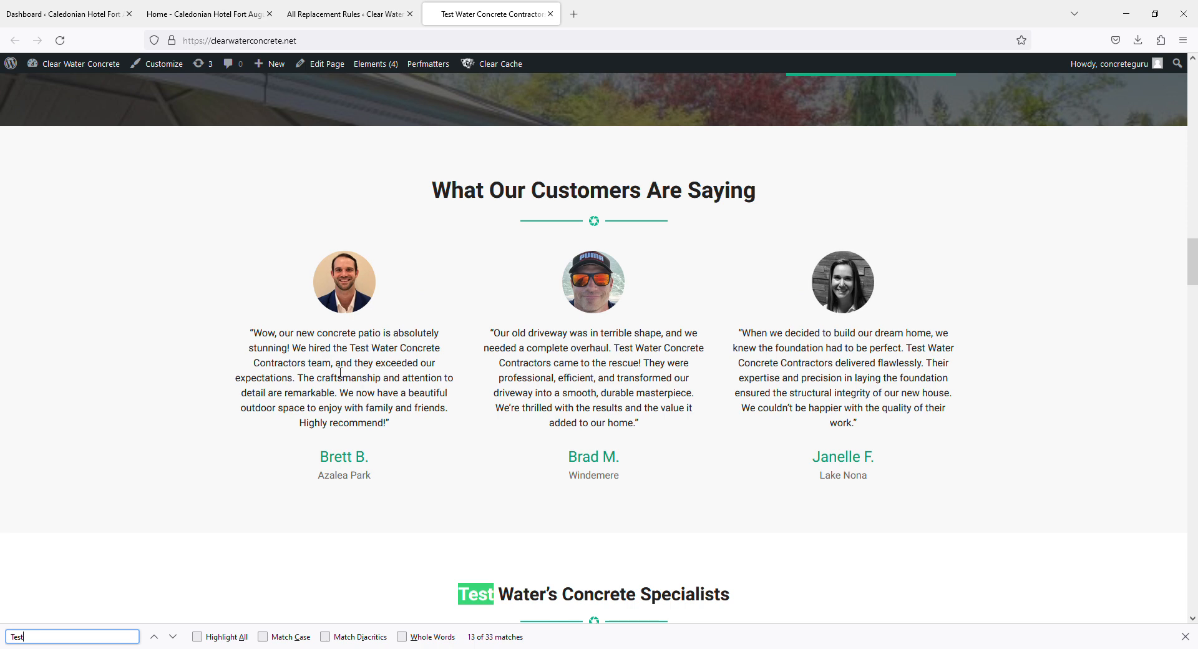
pyautogui.press('Return')
pyautogui.press('Return')
pyautogui.press('Return')
pyautogui.press('Return')
pyautogui.press('Return')
pyautogui.press('Return')
pyautogui.press('Return')
pyautogui.press('Return')
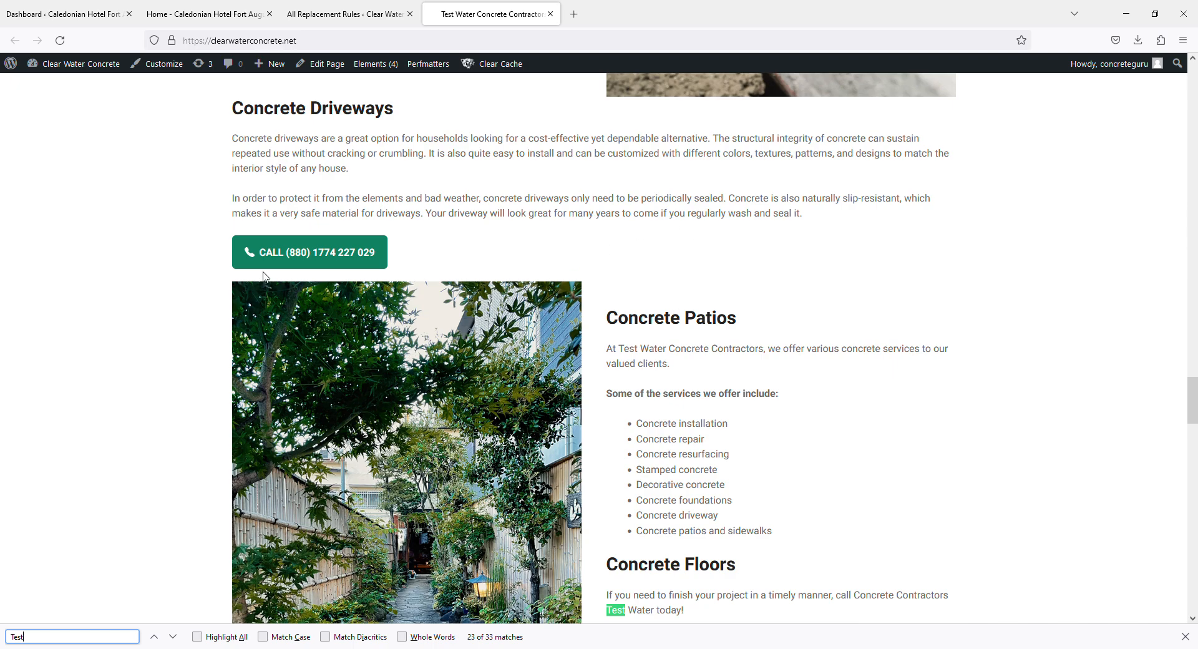
pyautogui.scroll(3, 264, 277)
pyautogui.scroll(10, 317, 326)
pyautogui.scroll(10, 317, 327)
pyautogui.moveTo(376, 64)
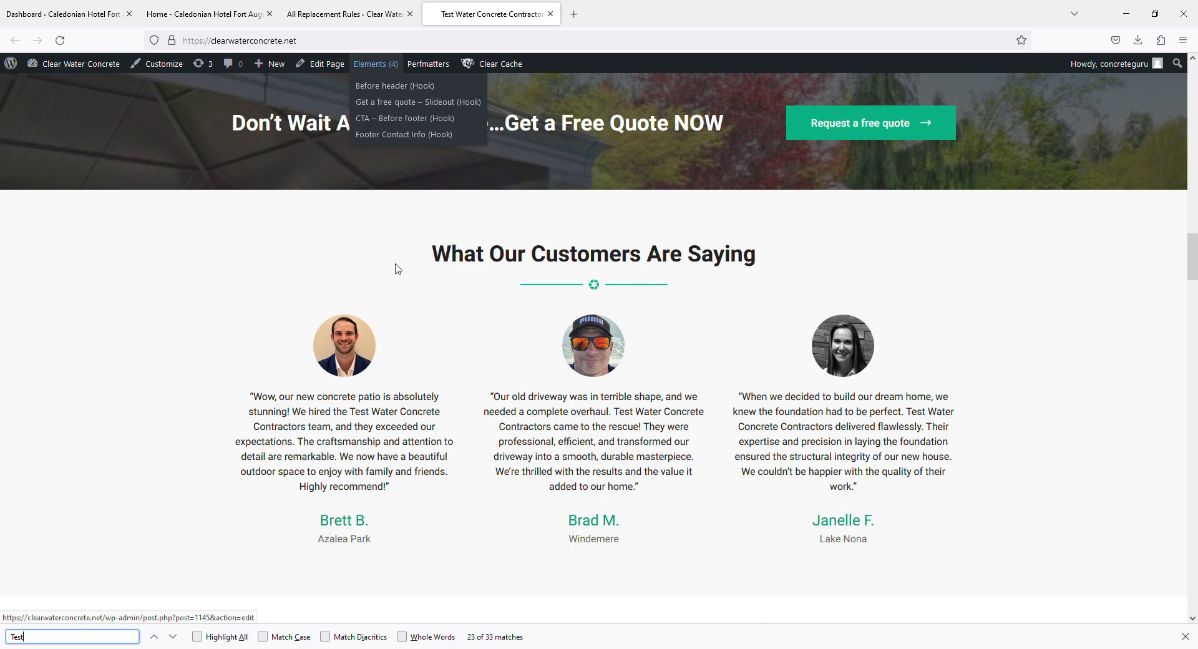
pyautogui.scroll(15, 258, 378)
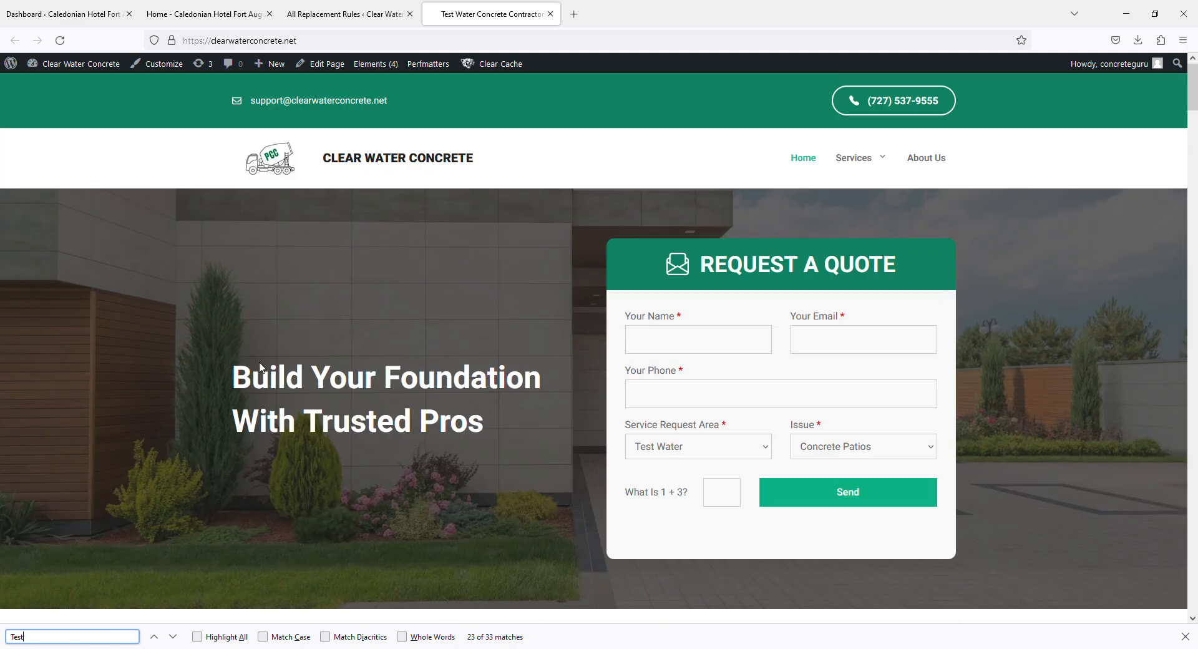
# Open the site's Services page and go through its matches for "Test" down to the footer, then return to the page start
pyautogui.click(874, 161)
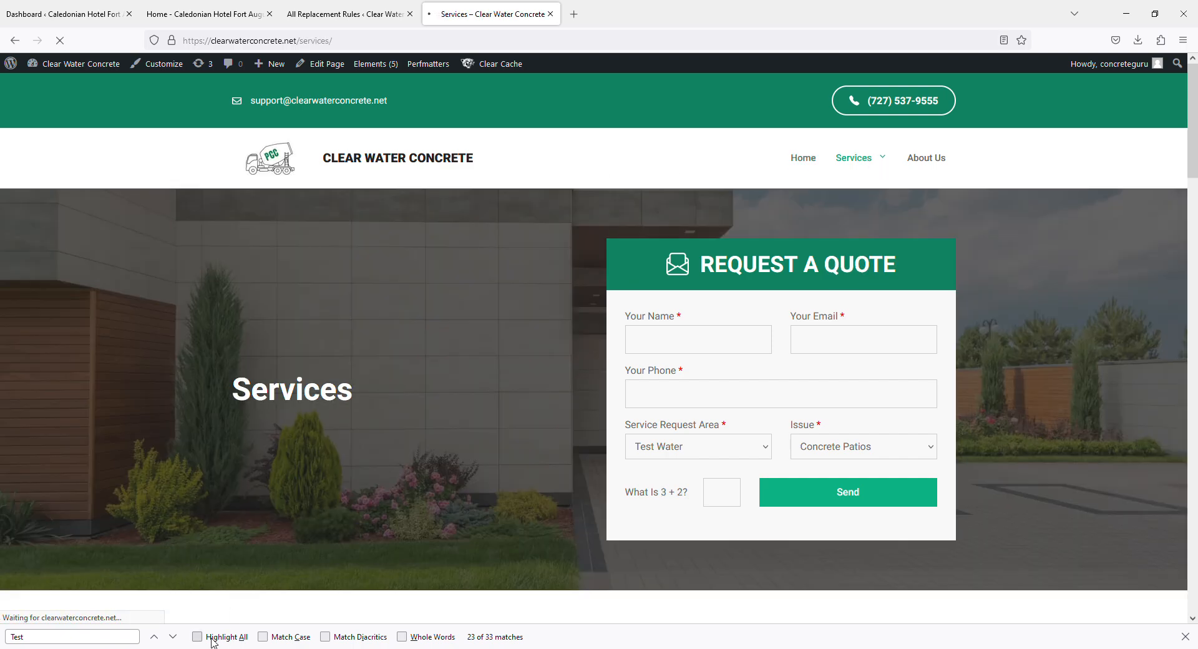
pyautogui.click(116, 637)
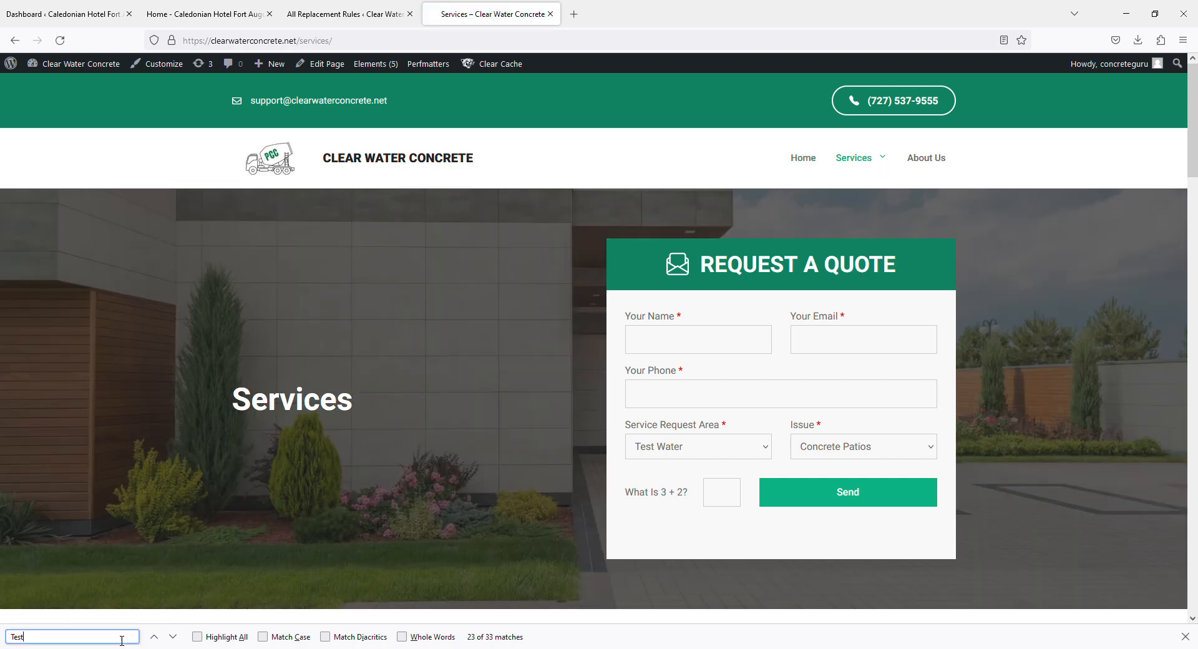
pyautogui.click(171, 637)
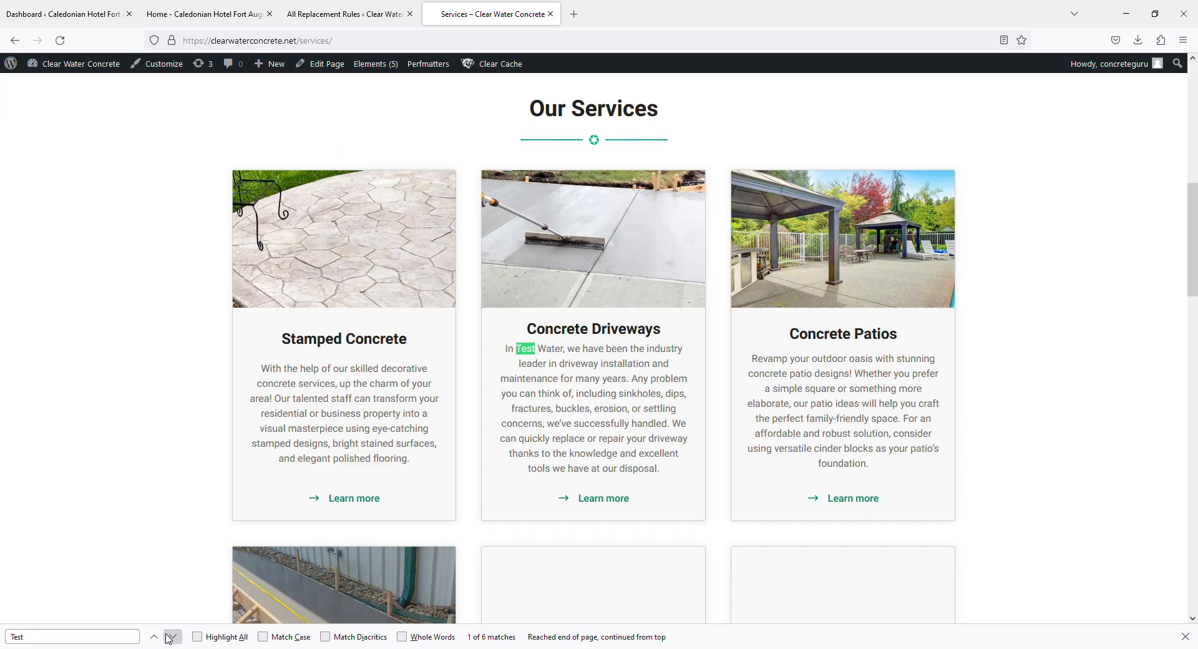
pyautogui.click(171, 636)
pyautogui.click(171, 637)
pyautogui.click(171, 636)
pyautogui.click(171, 637)
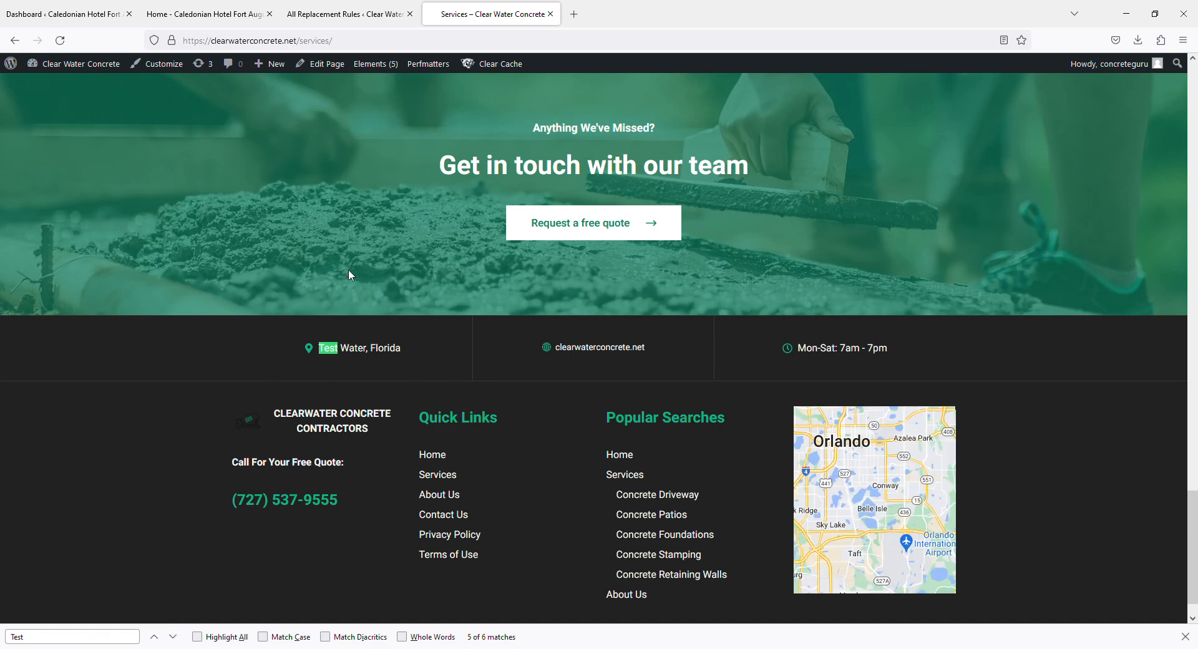
pyautogui.scroll(20, 351, 269)
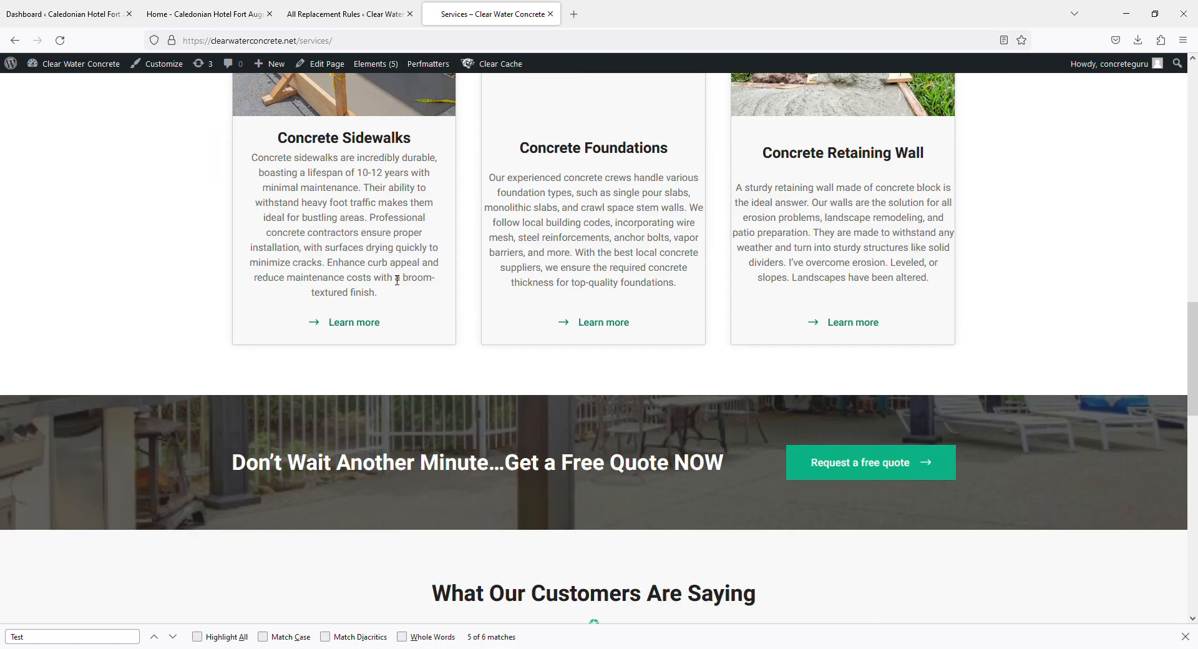
pyautogui.scroll(8, 387, 276)
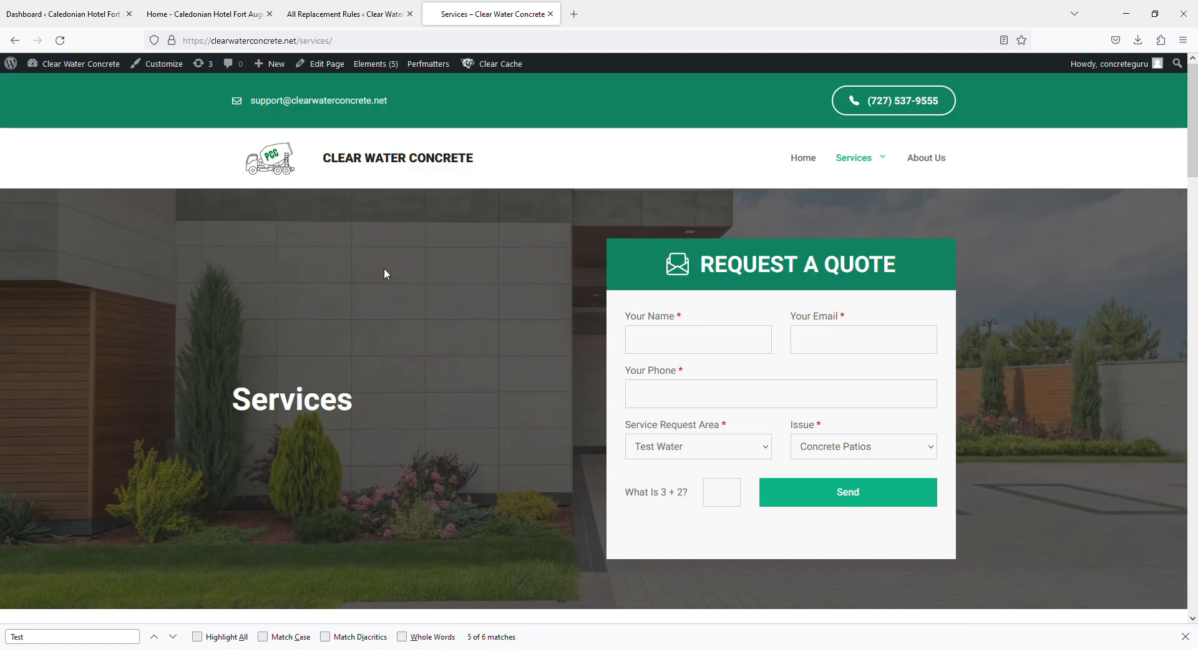